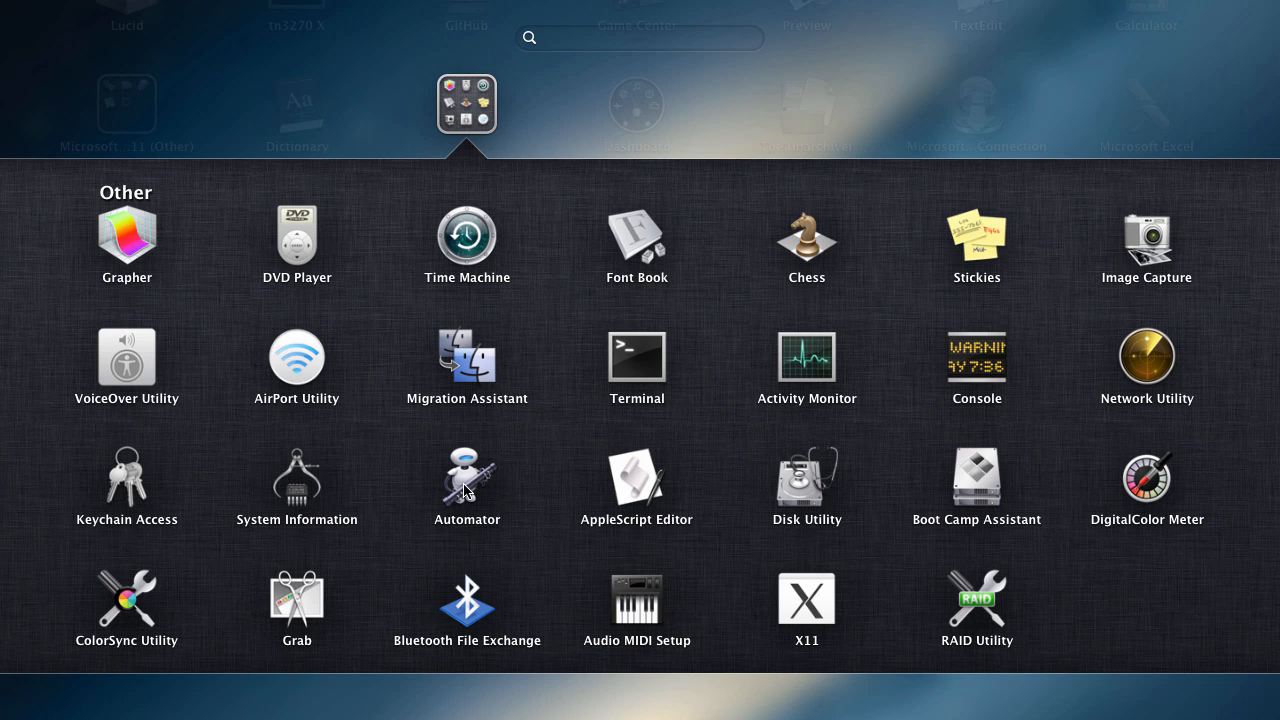
Launch Automator and create a new document of the Service type.
left_click(464, 488)
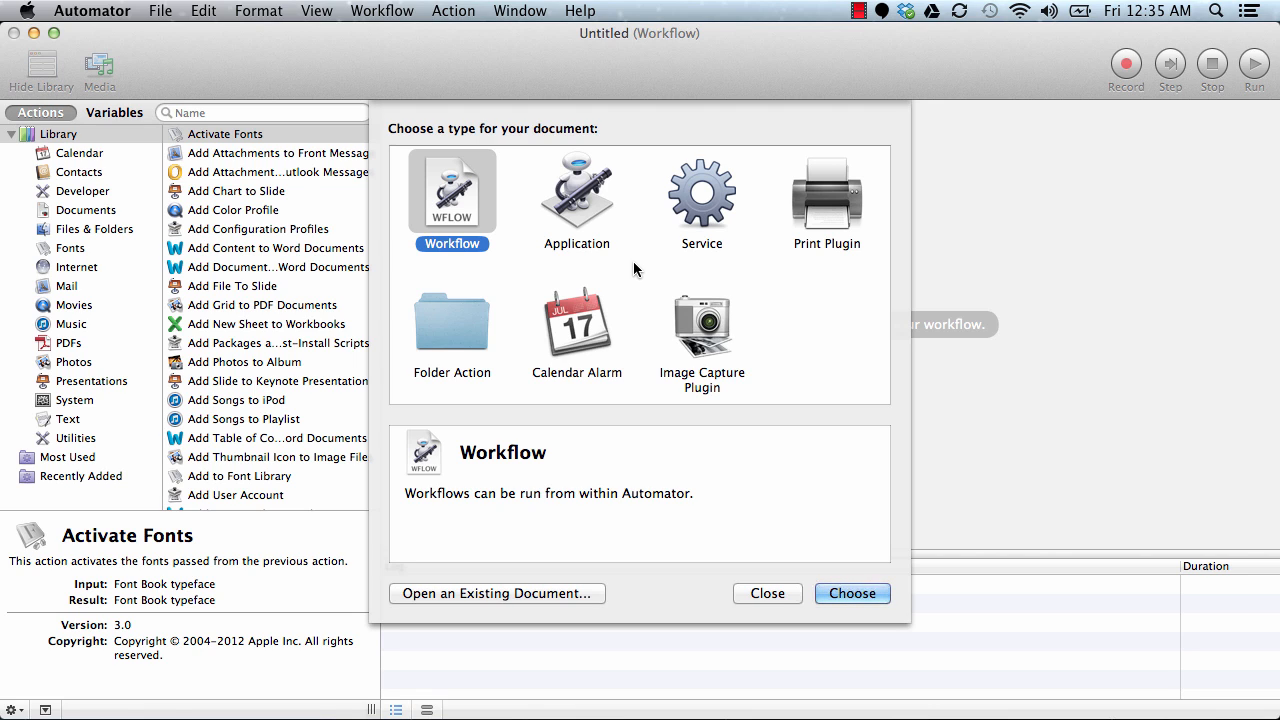
left_click(700, 210)
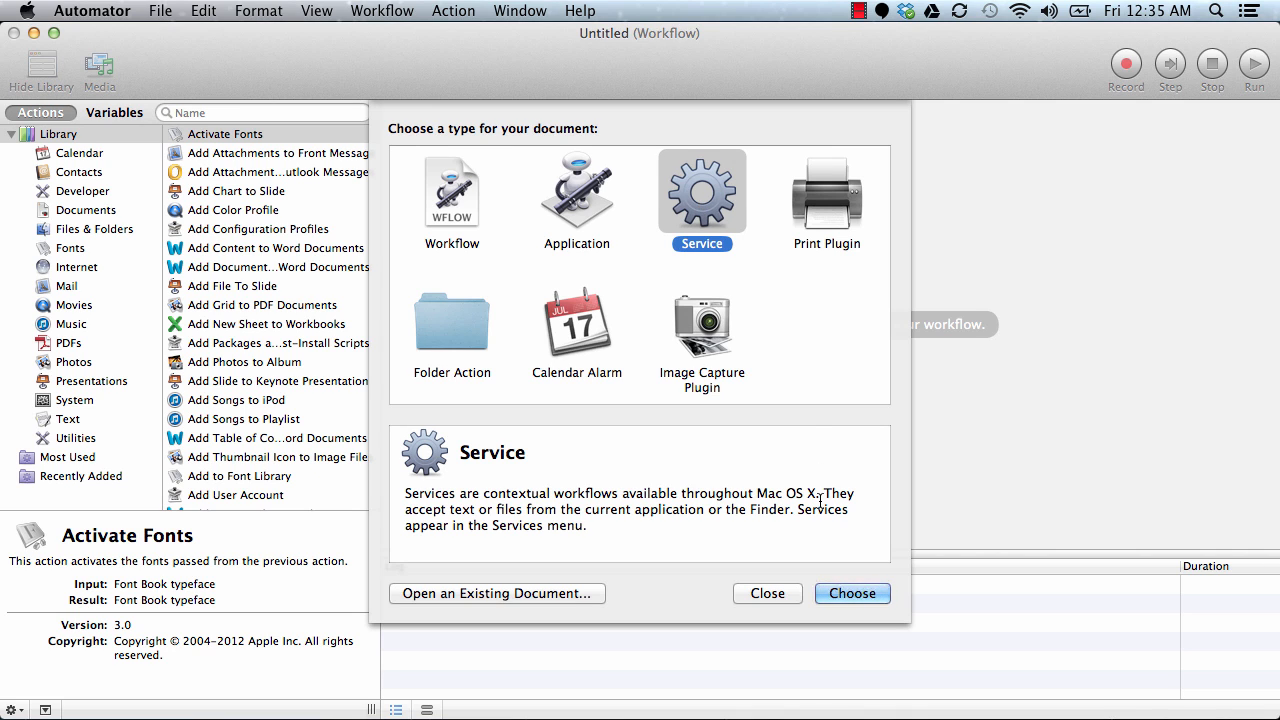
left_click(866, 597)
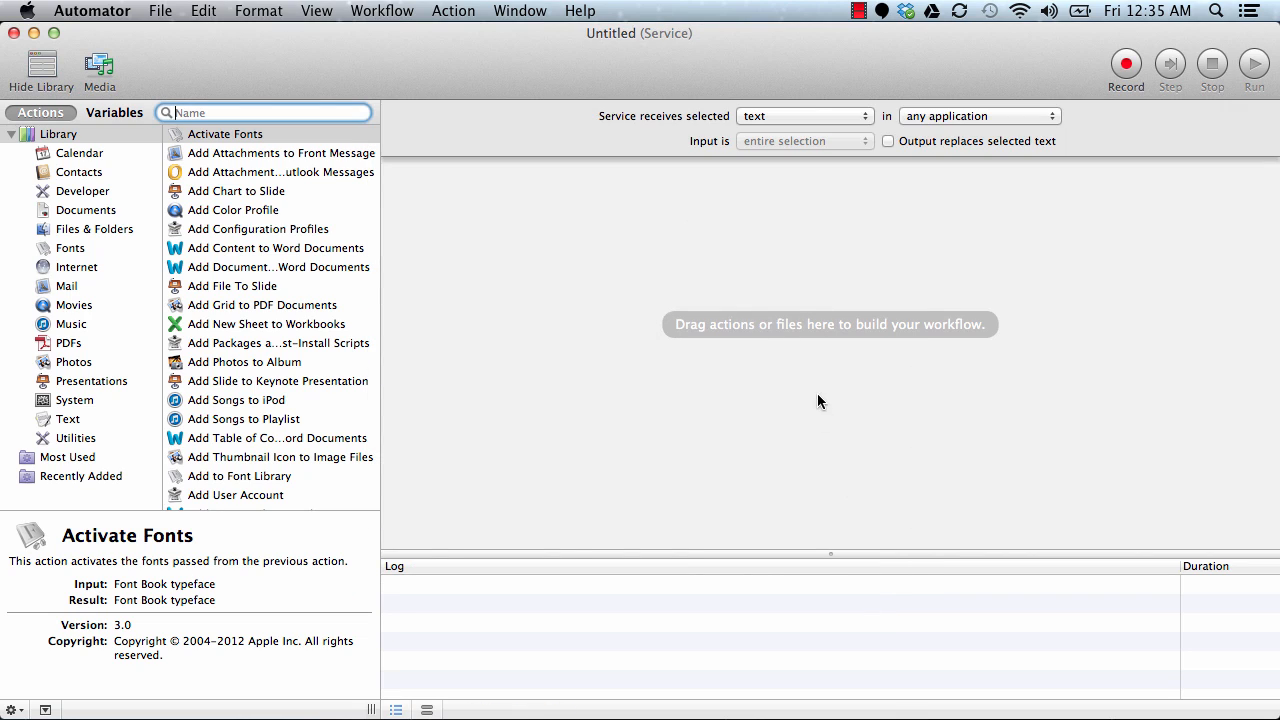
Set the service to receive selected folders in Finder.
left_click(860, 116)
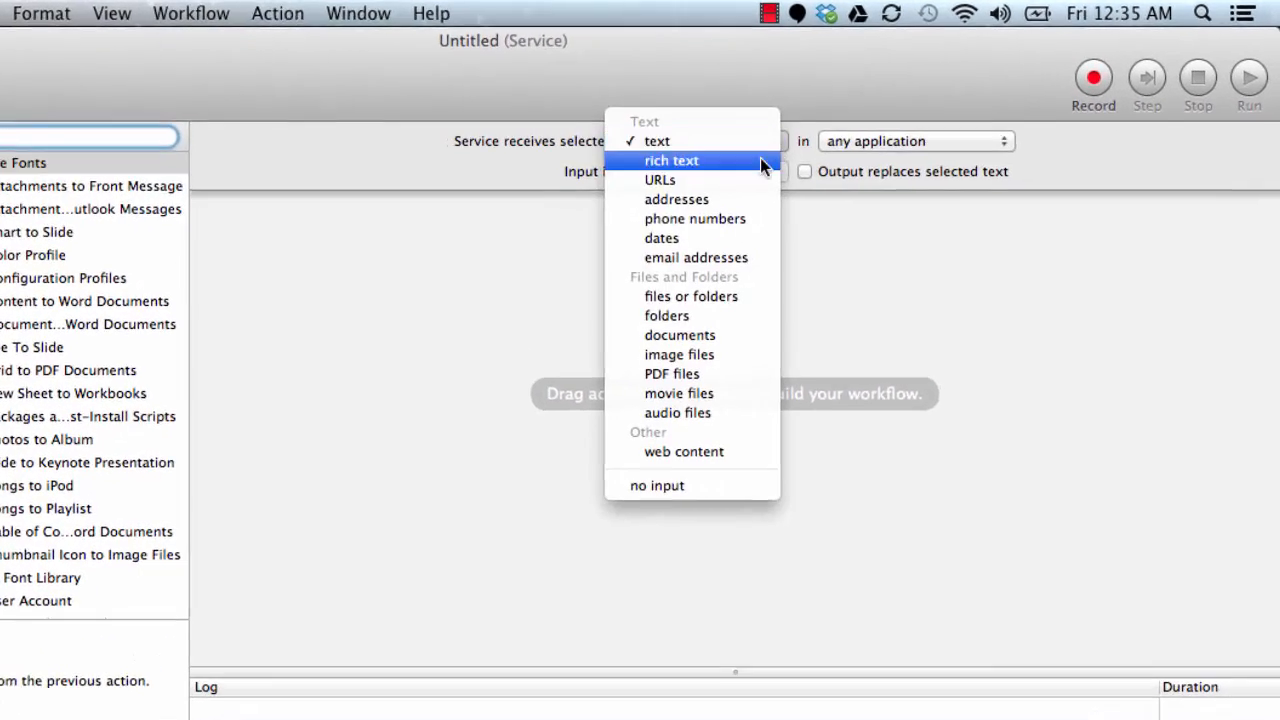
left_click(489, 162)
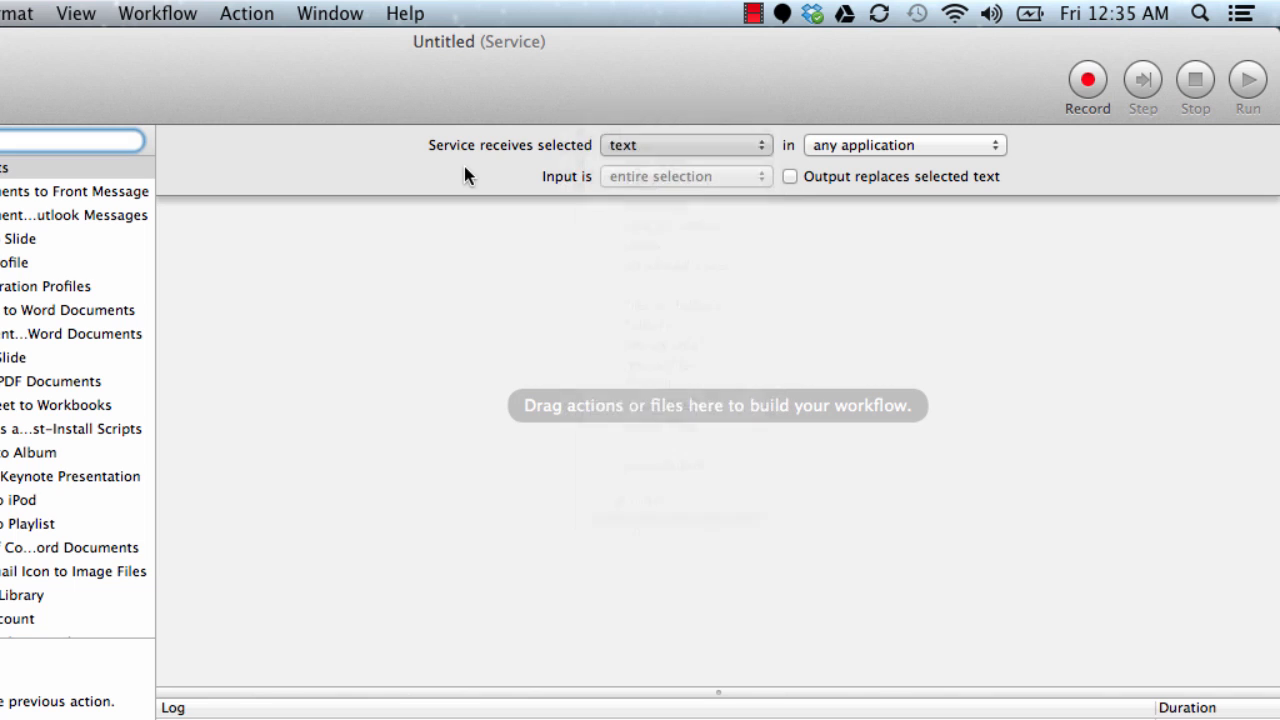
left_click(706, 140)
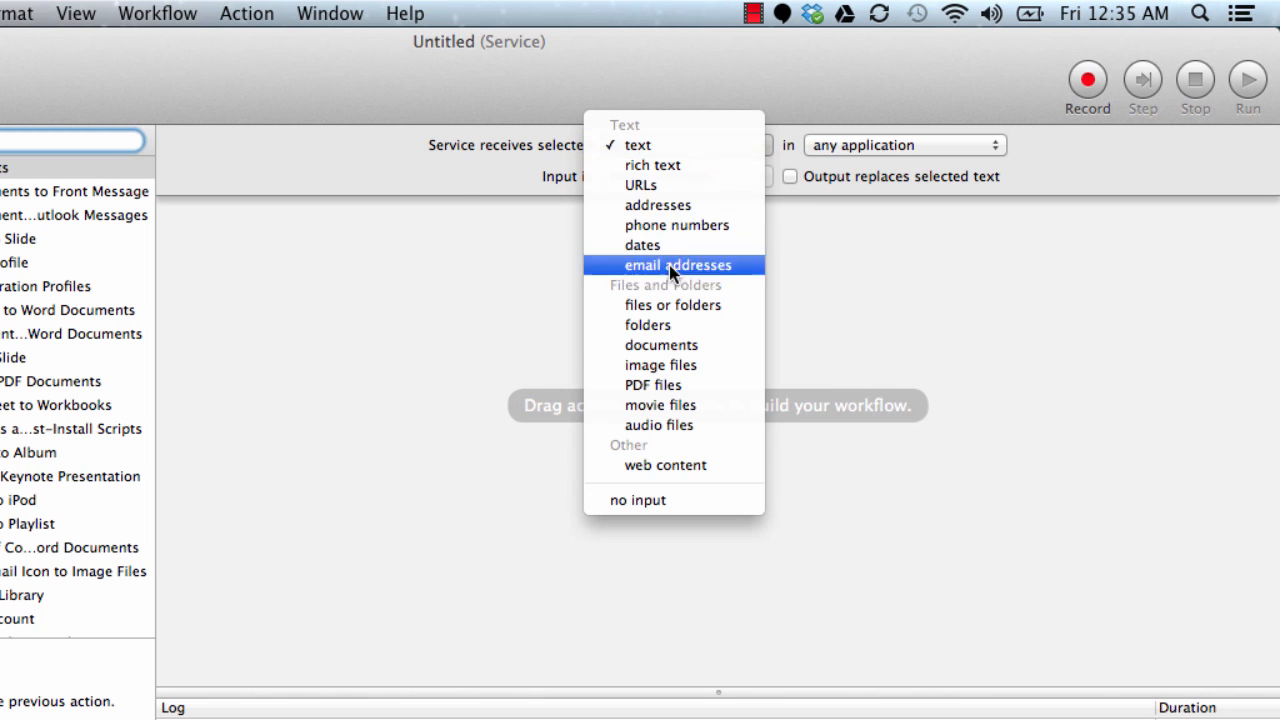
left_click(670, 328)
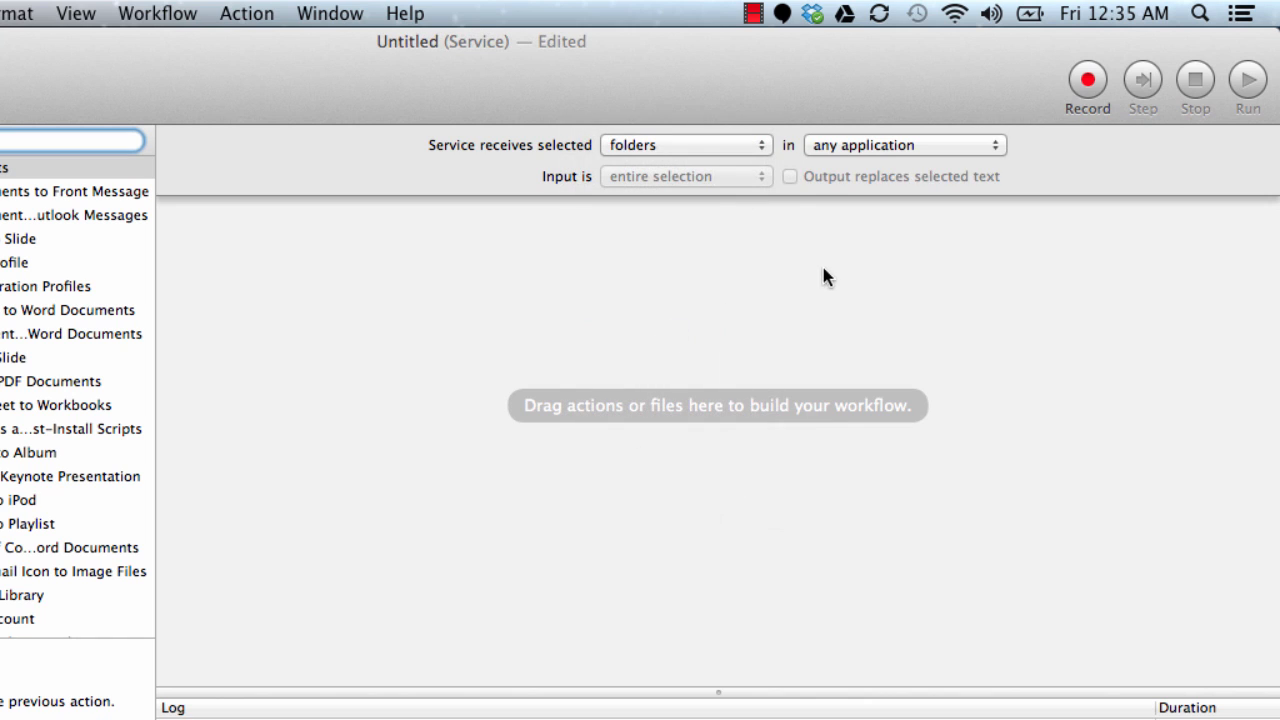
left_click(958, 145)
left_click(898, 240)
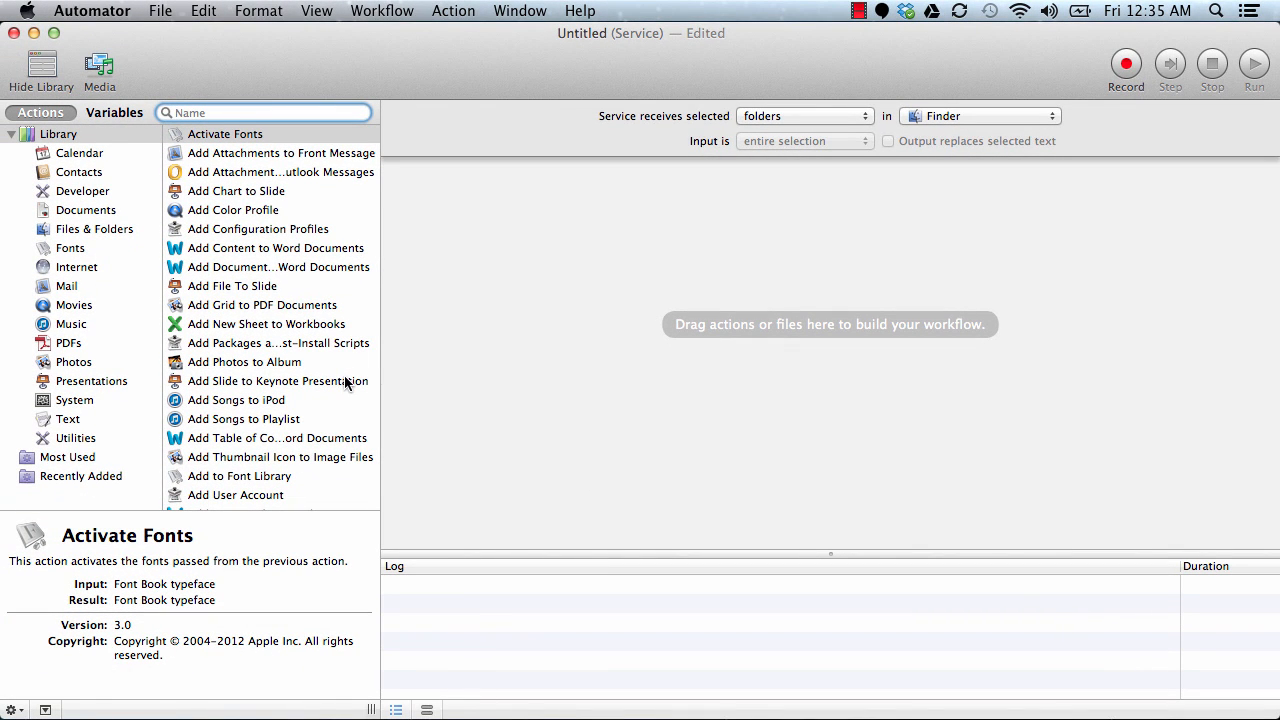
Show the workflow's variable list and add the Path variable from the Locations category to it.
left_click(107, 116)
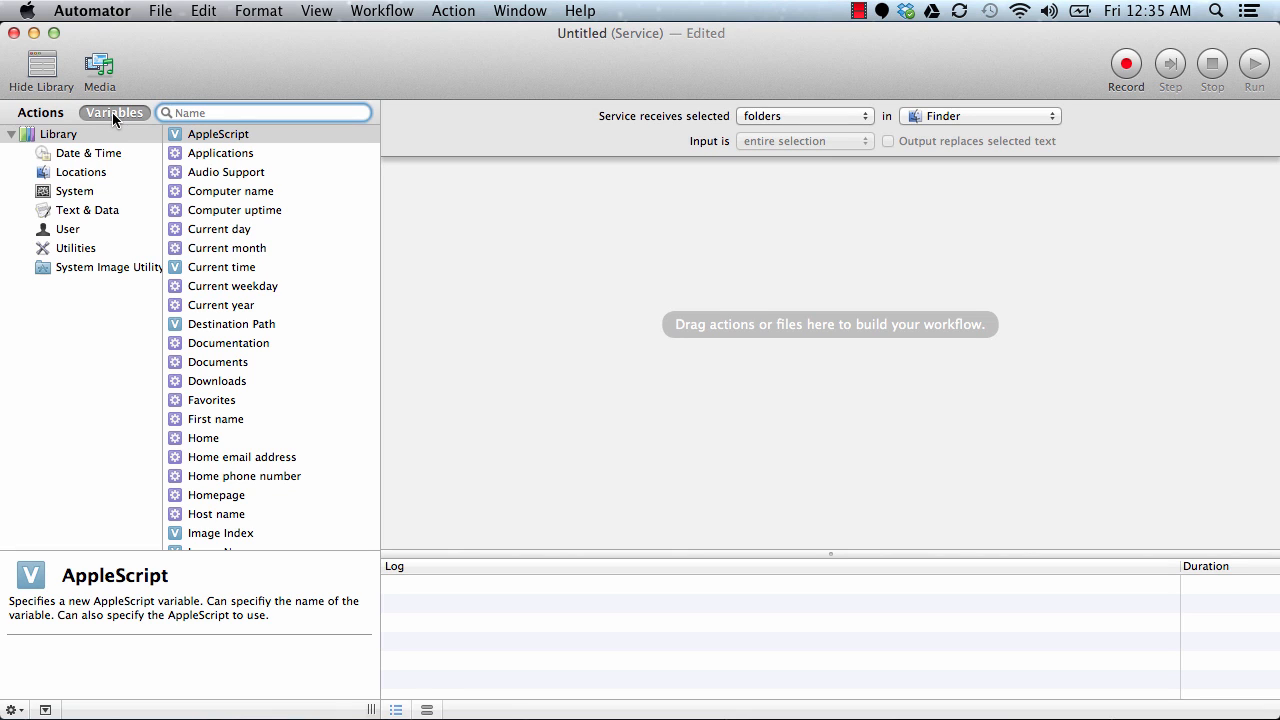
left_click(86, 175)
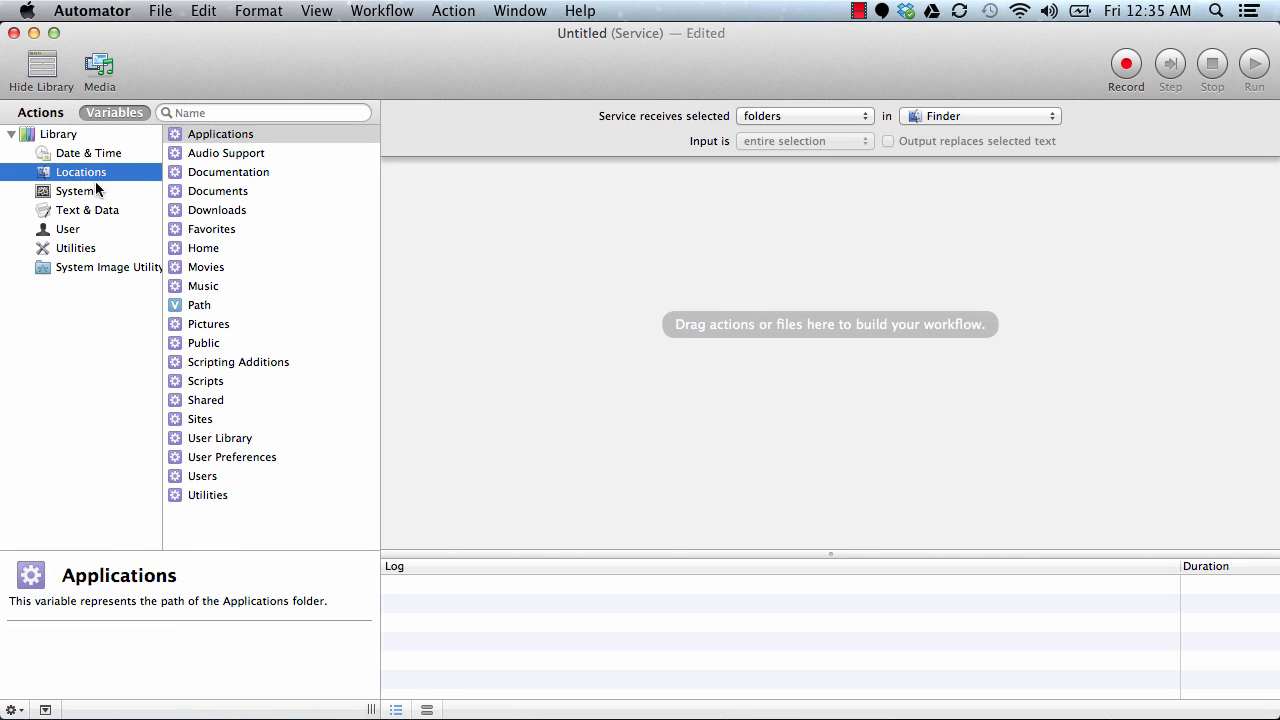
left_click(427, 709)
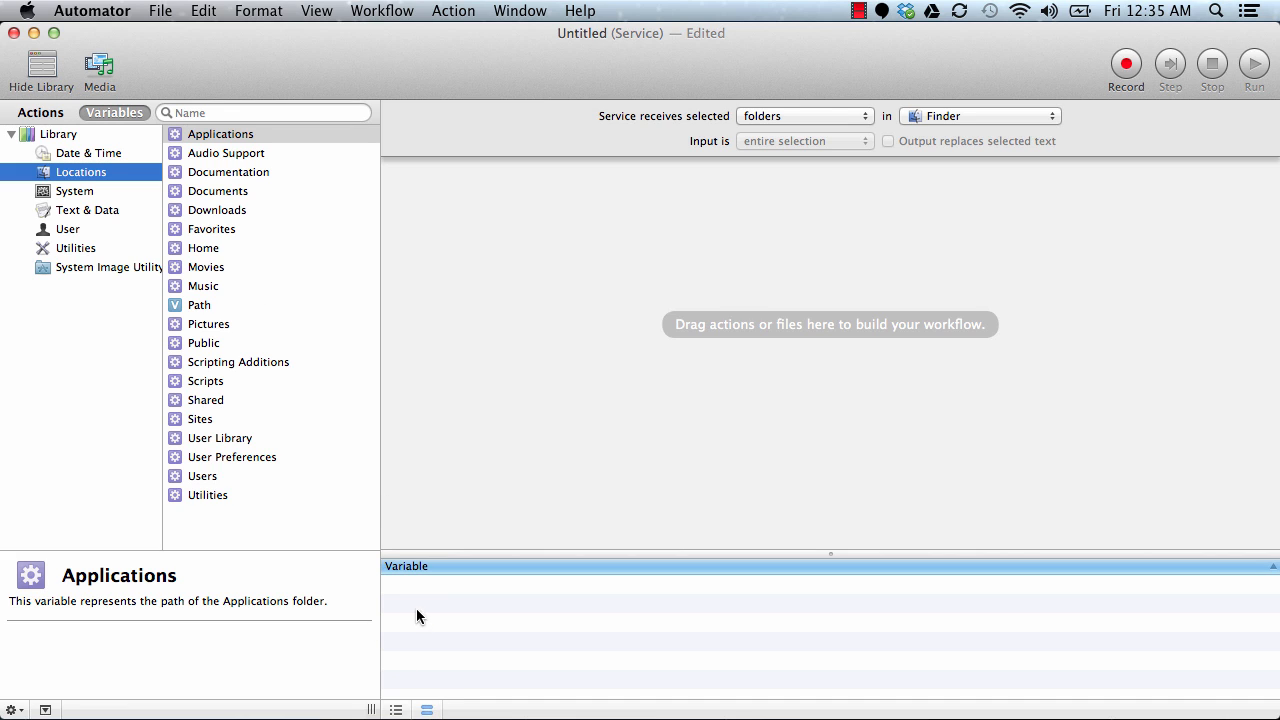
left_click_drag(198, 311, 436, 590)
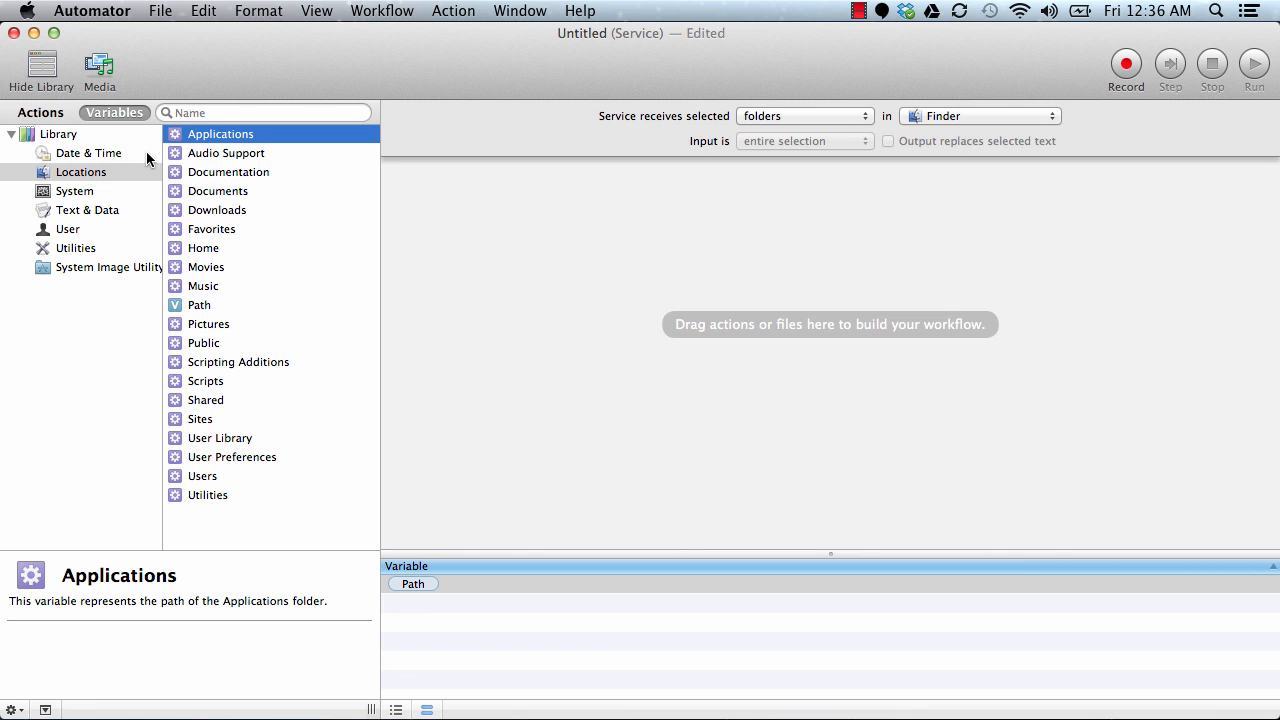
Add a Set Value of Variable action from the Utilities category to the workflow, using the Path variable.
left_click(14, 112)
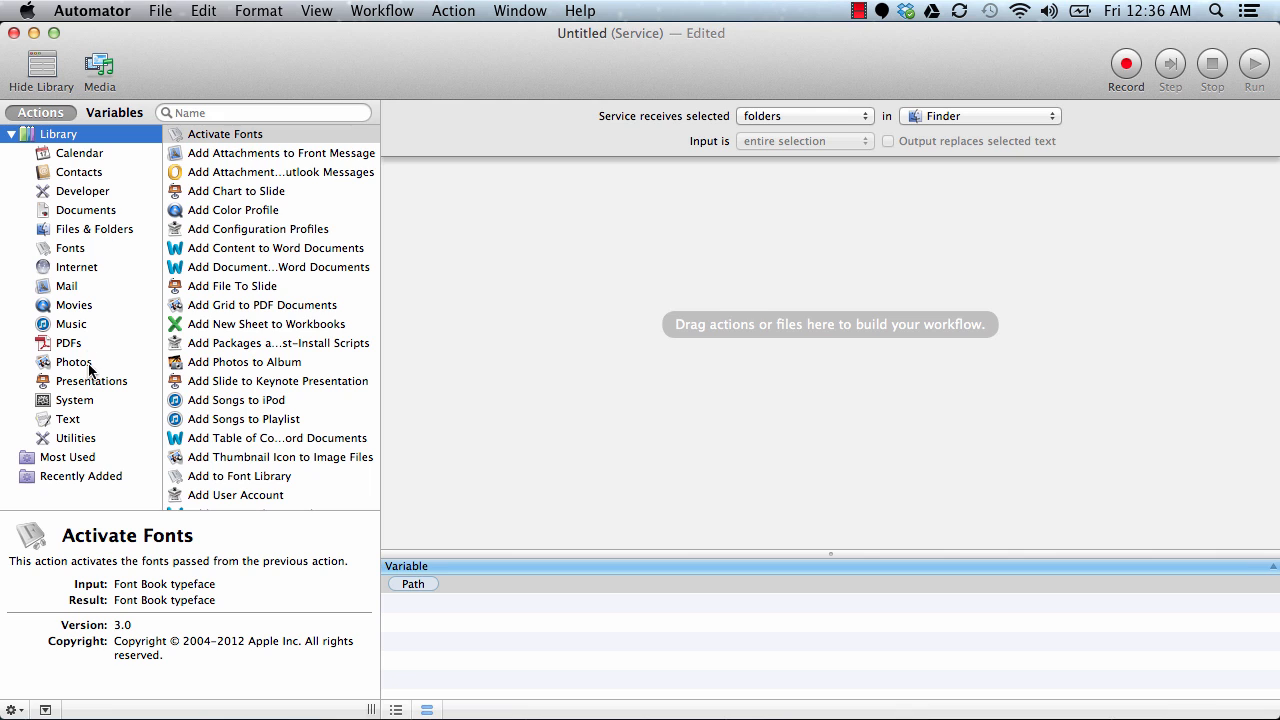
left_click(75, 437)
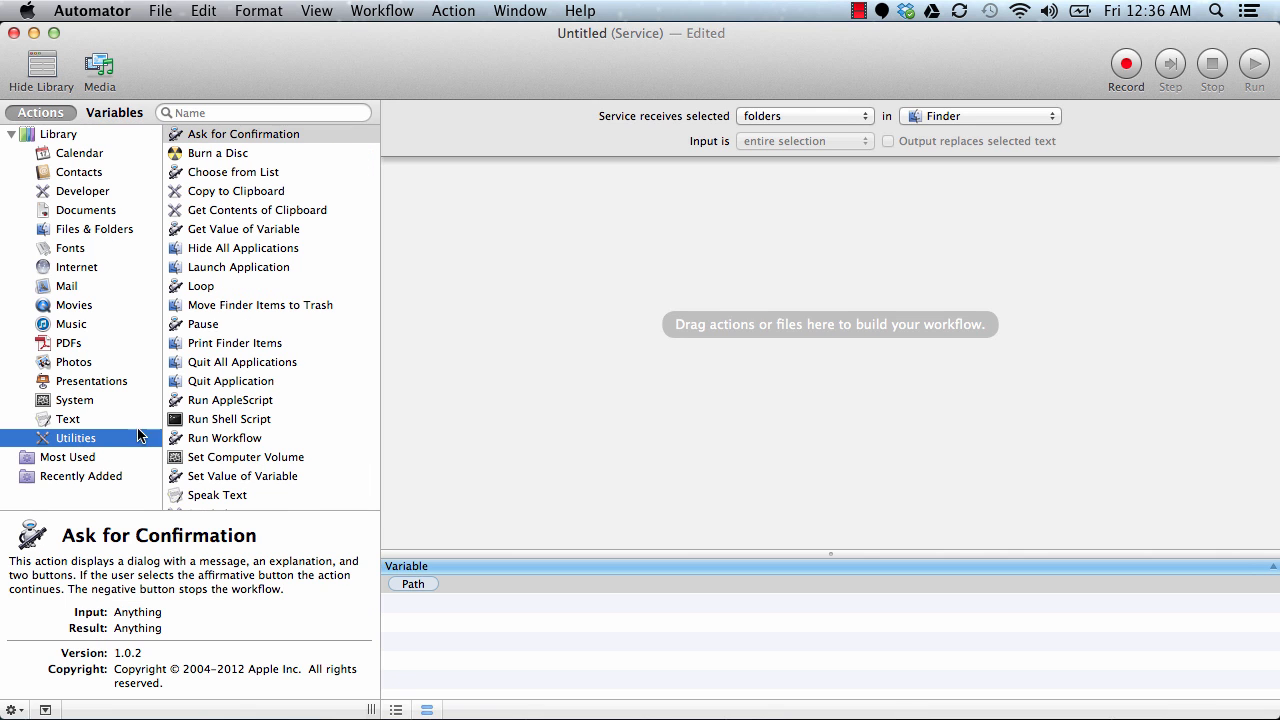
scroll(265, 418, "down", 3)
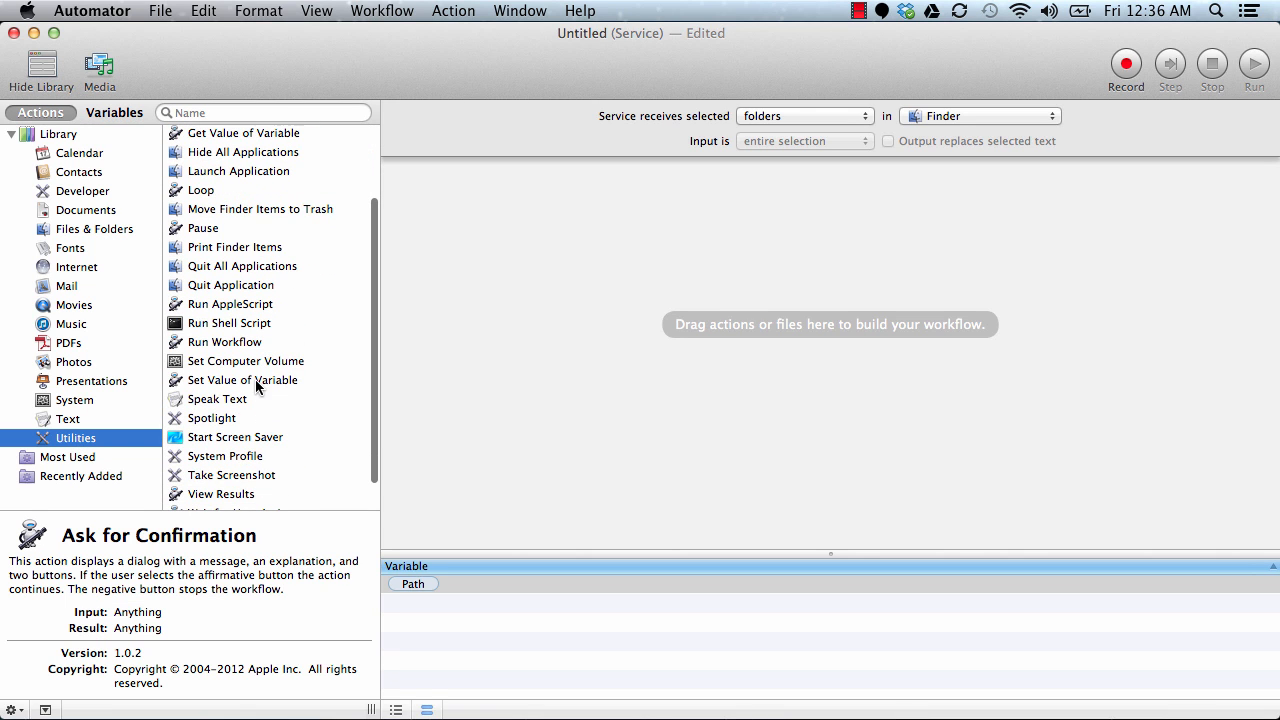
left_click(256, 381)
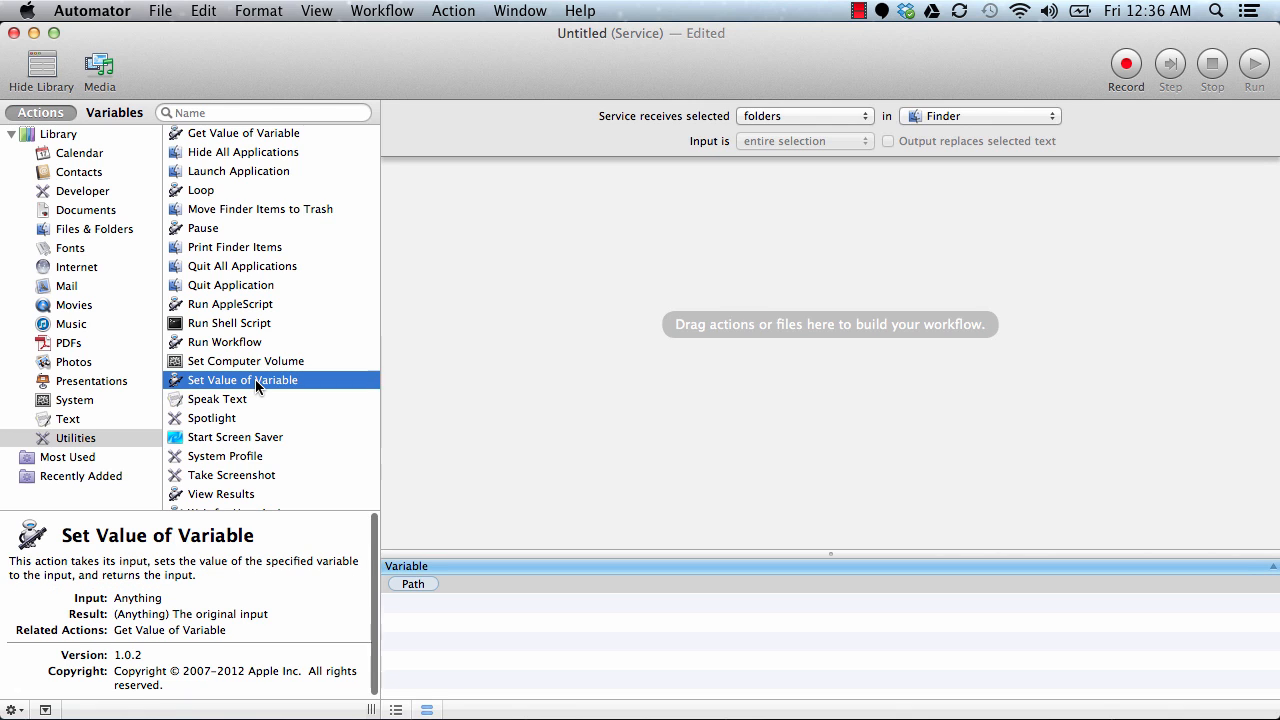
left_click_drag(256, 381, 734, 196)
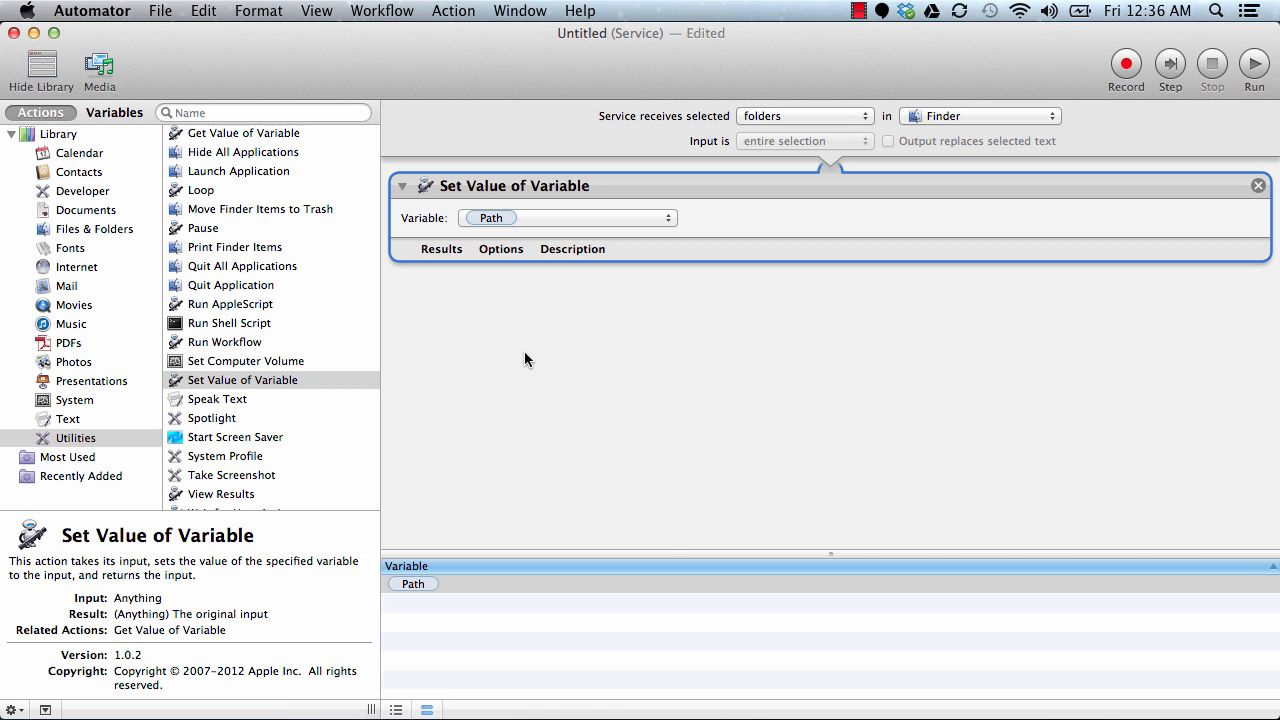
Add an Ask for Text action after Set Value of Variable that ignores its input and asks the question "Enter Prefix".
left_click(86, 420)
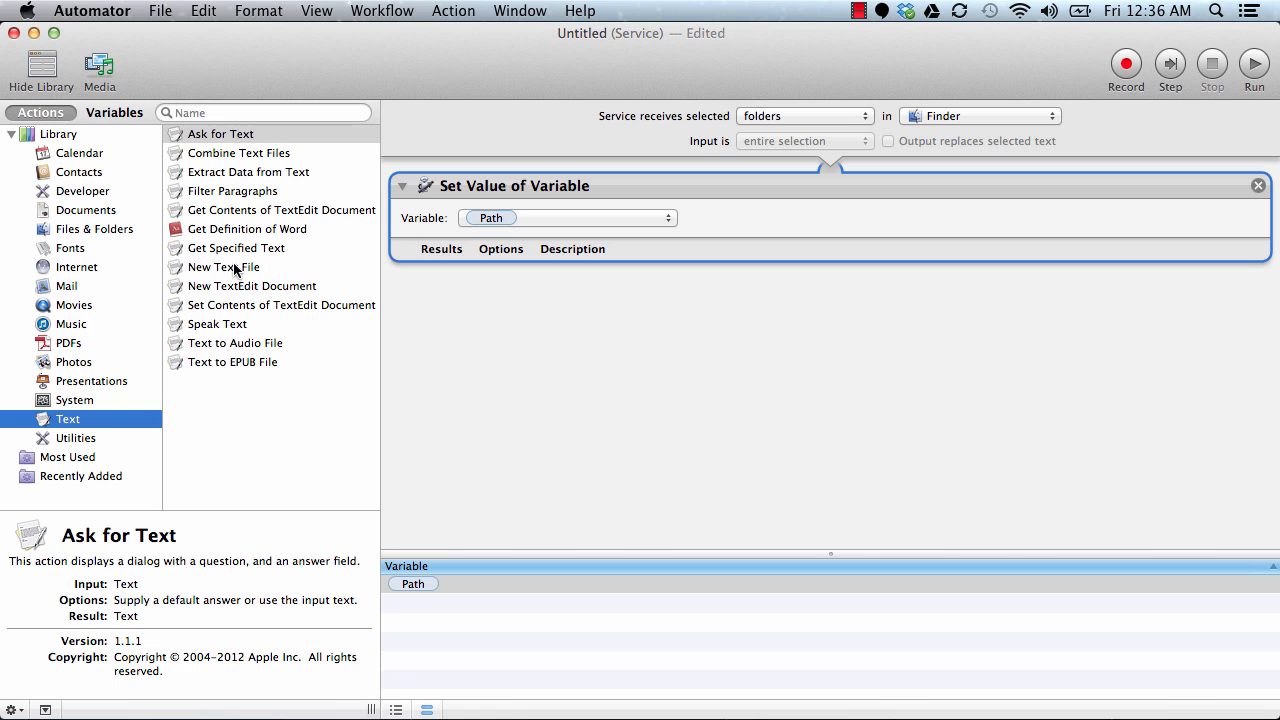
left_click(235, 138)
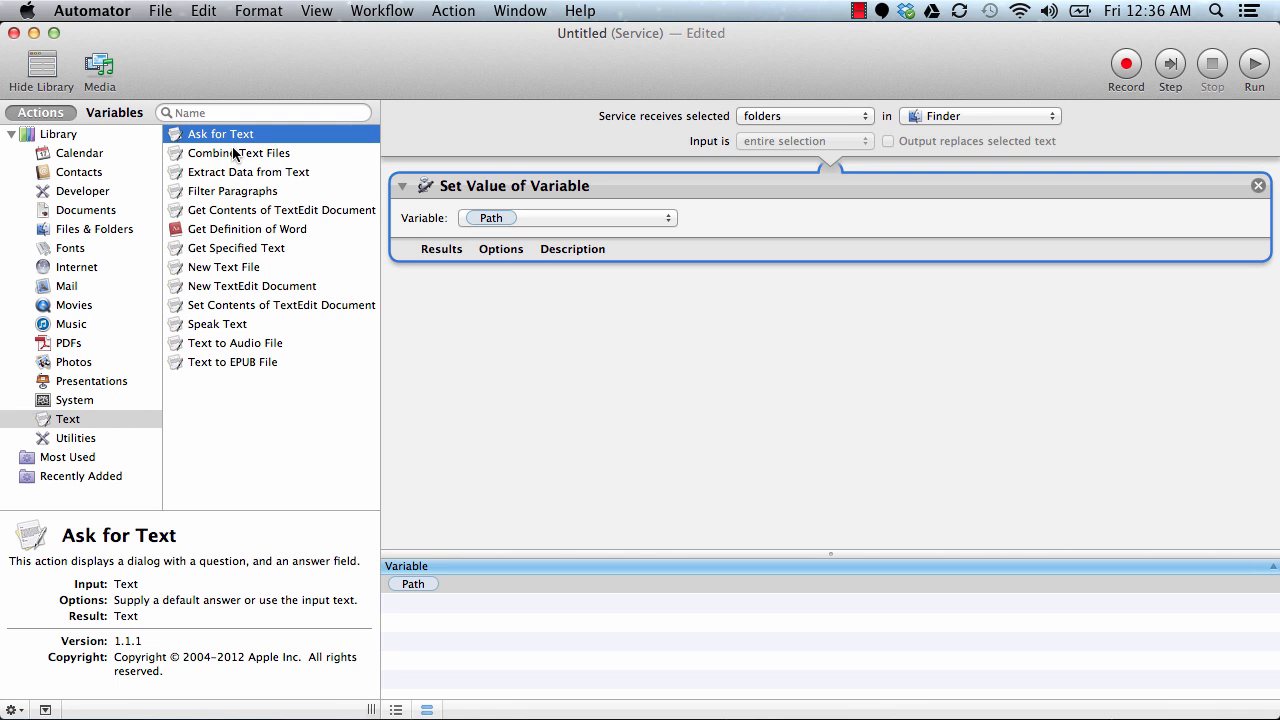
left_click_drag(667, 304, 670, 305)
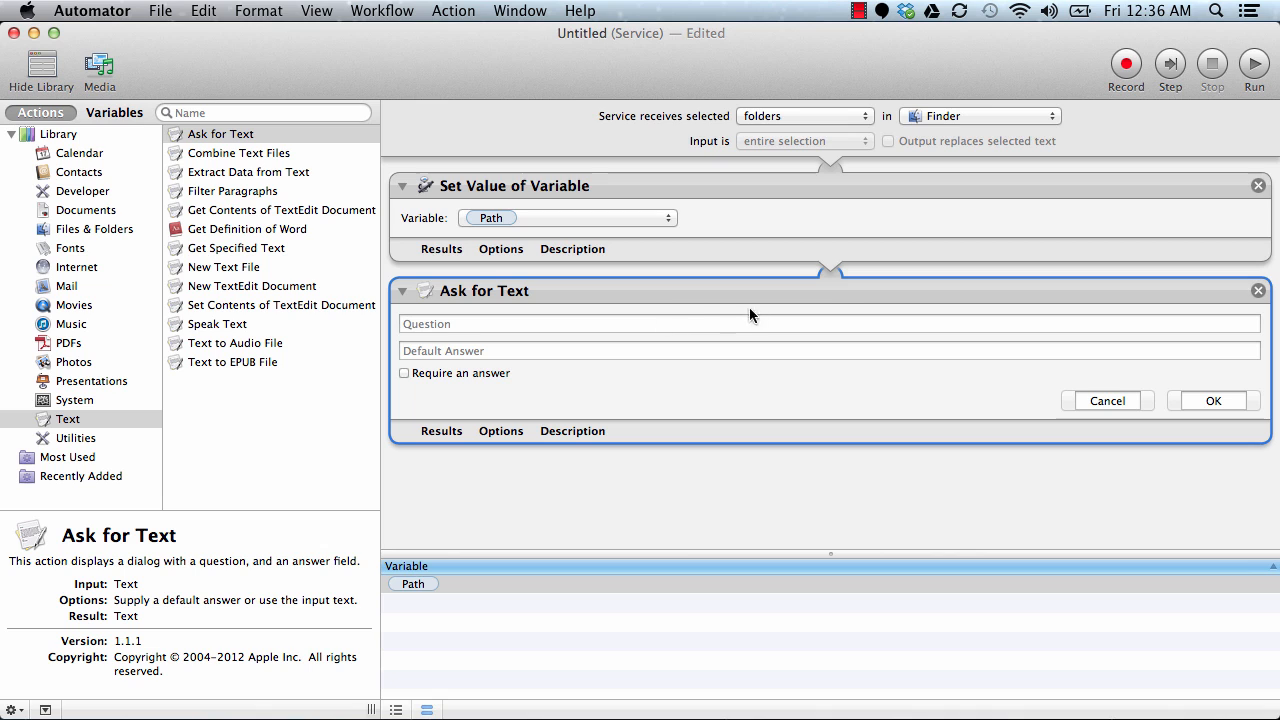
right_click(837, 285)
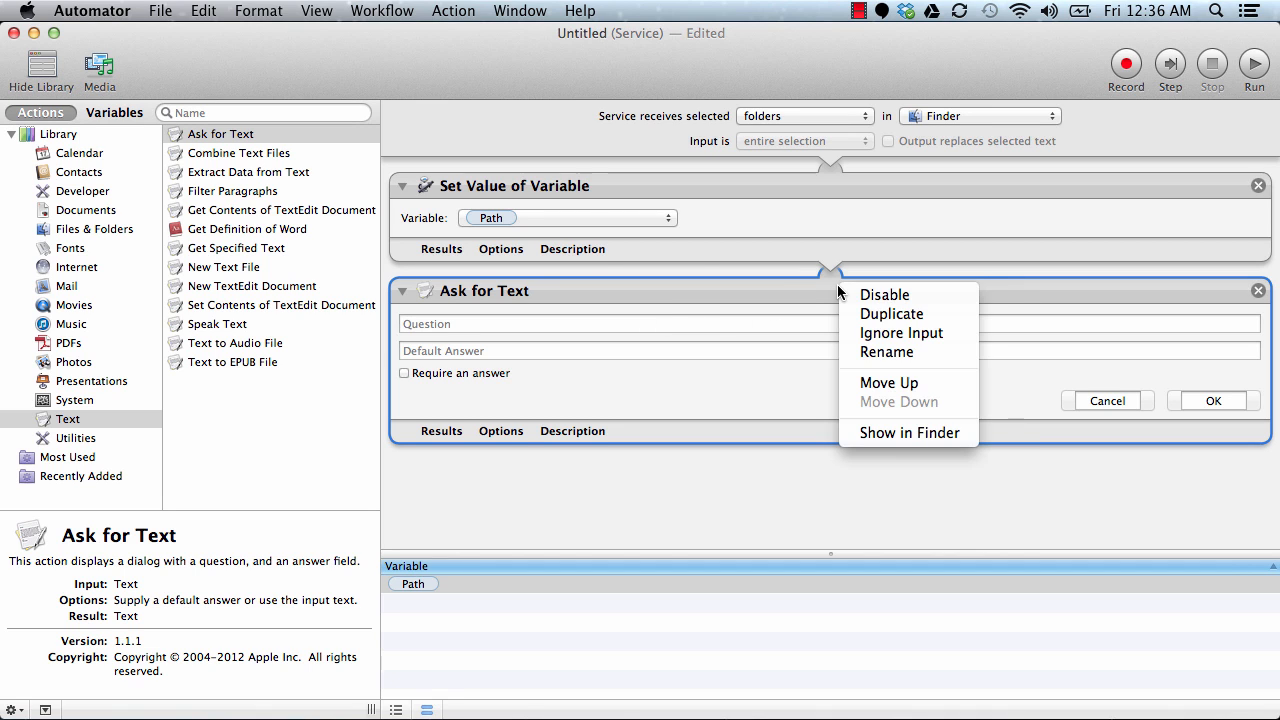
left_click(862, 336)
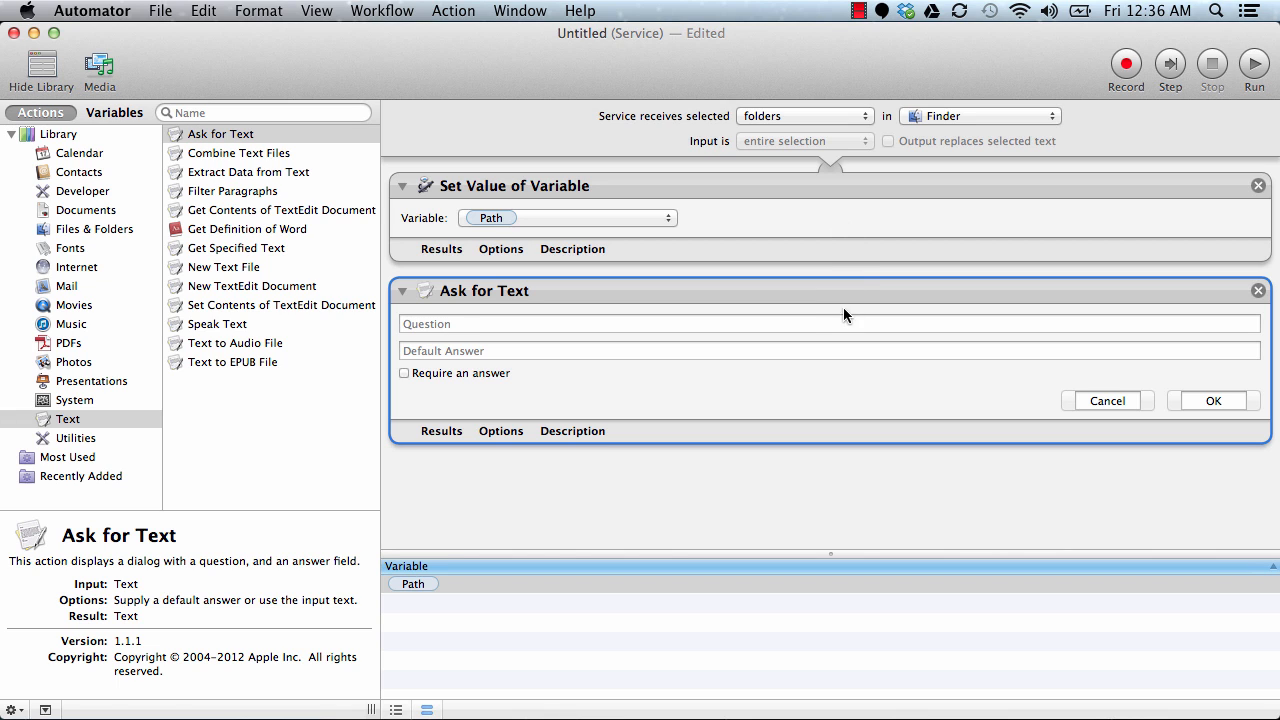
left_click(688, 321)
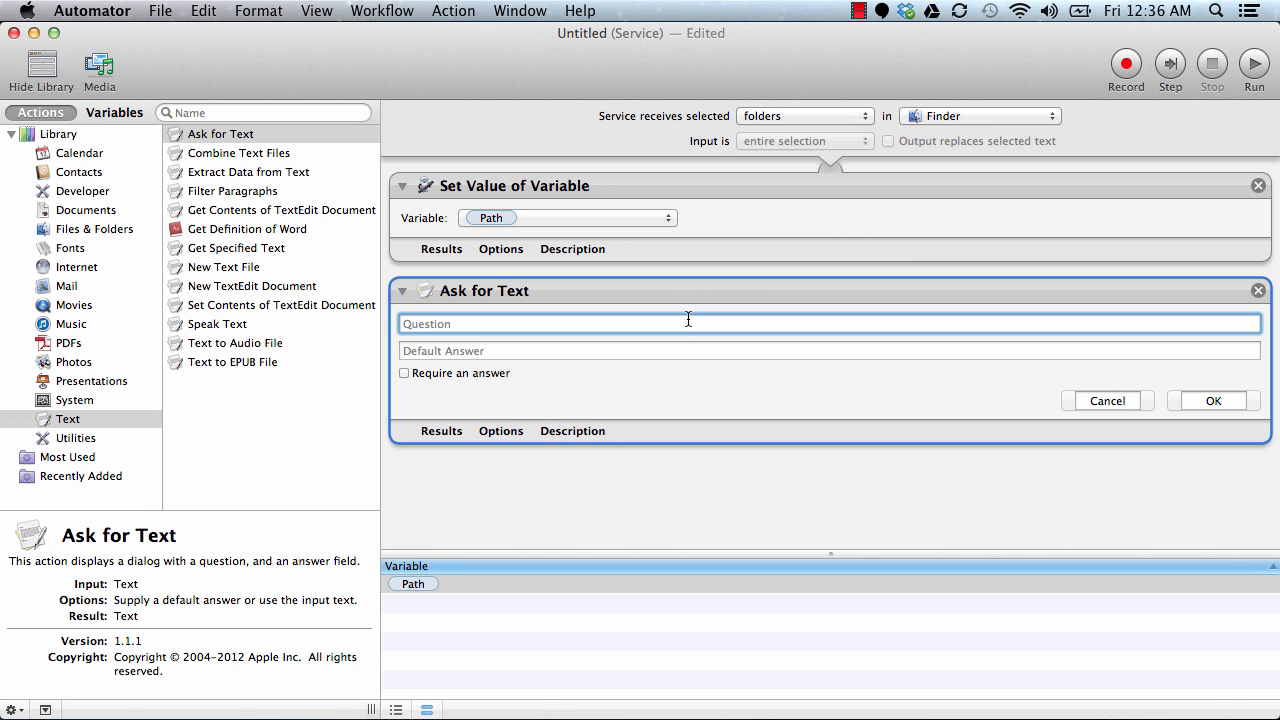
type("Enter Prefix")
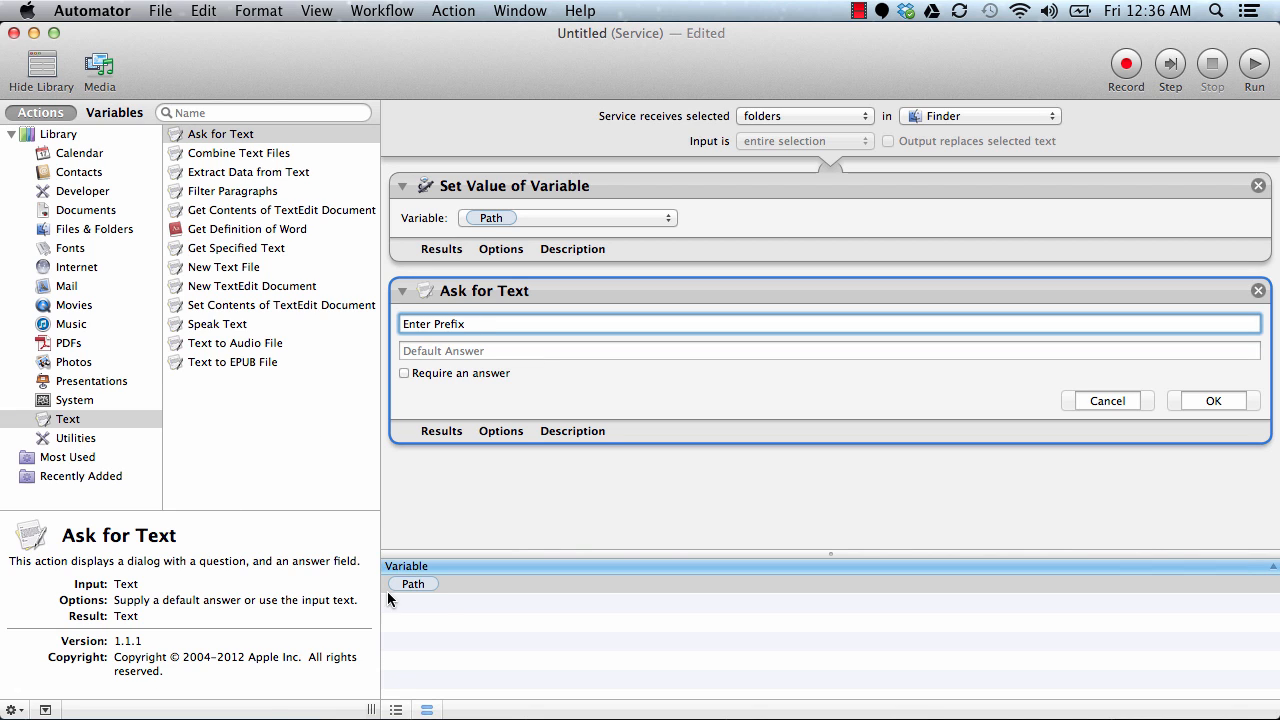
Create a new workflow variable named prefix-name.
left_click(446, 616)
right_click(446, 617)
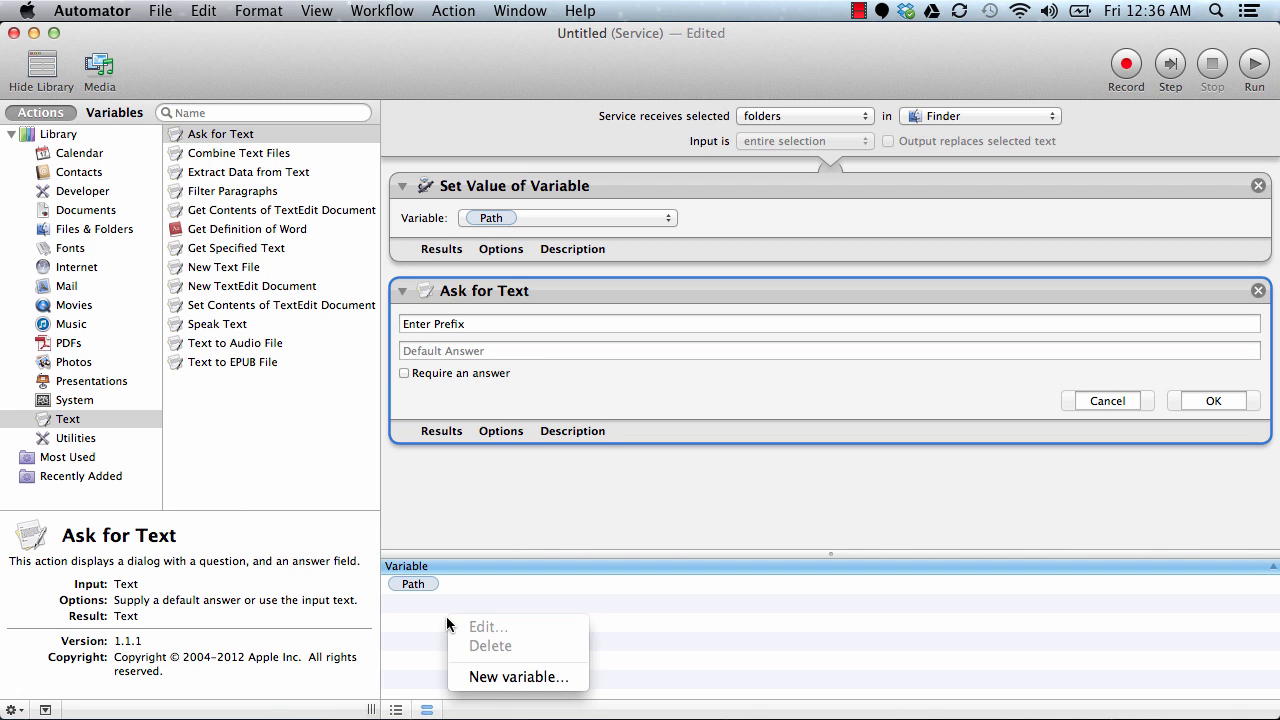
left_click(499, 679)
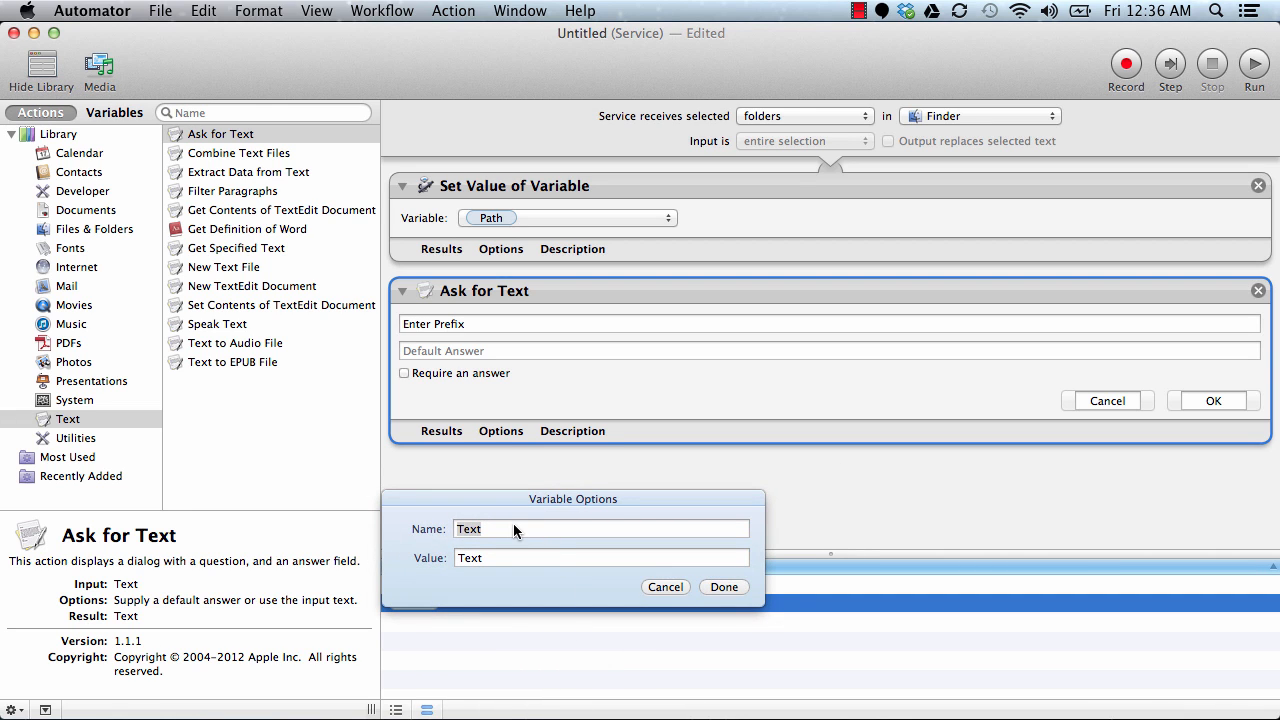
left_click(513, 525)
left_click_drag(512, 525, 438, 527)
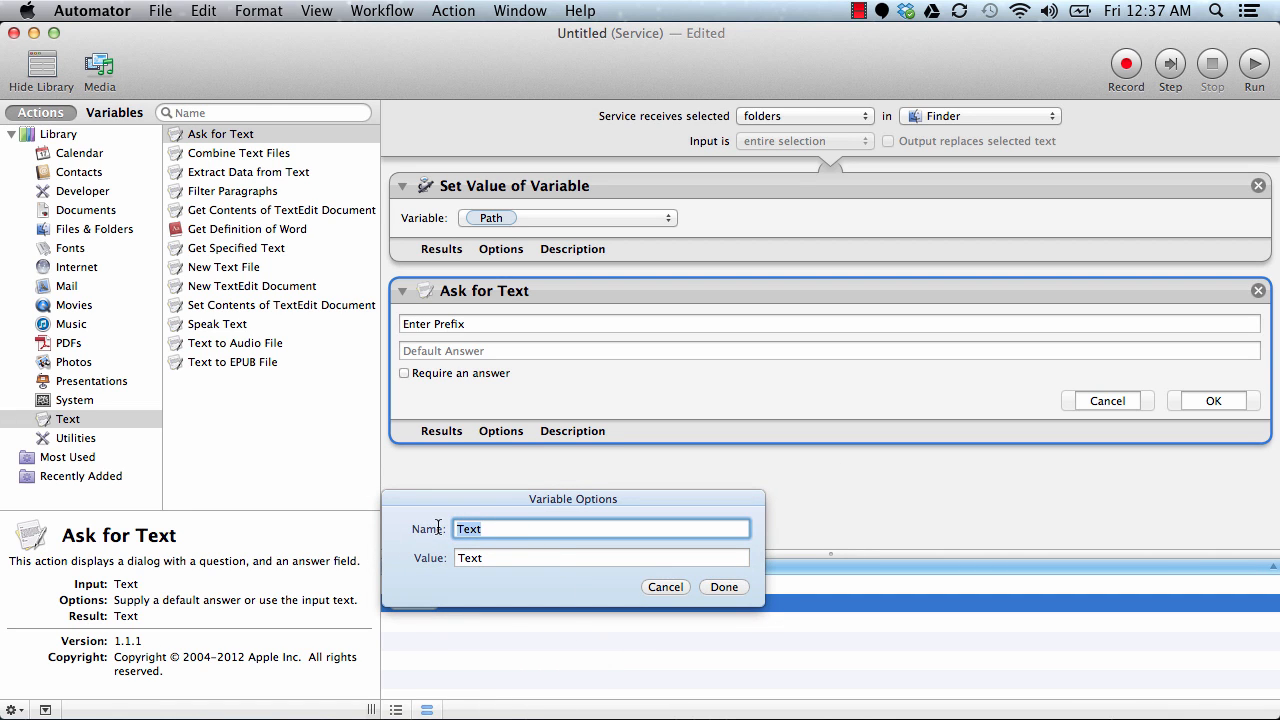
type("prefix")
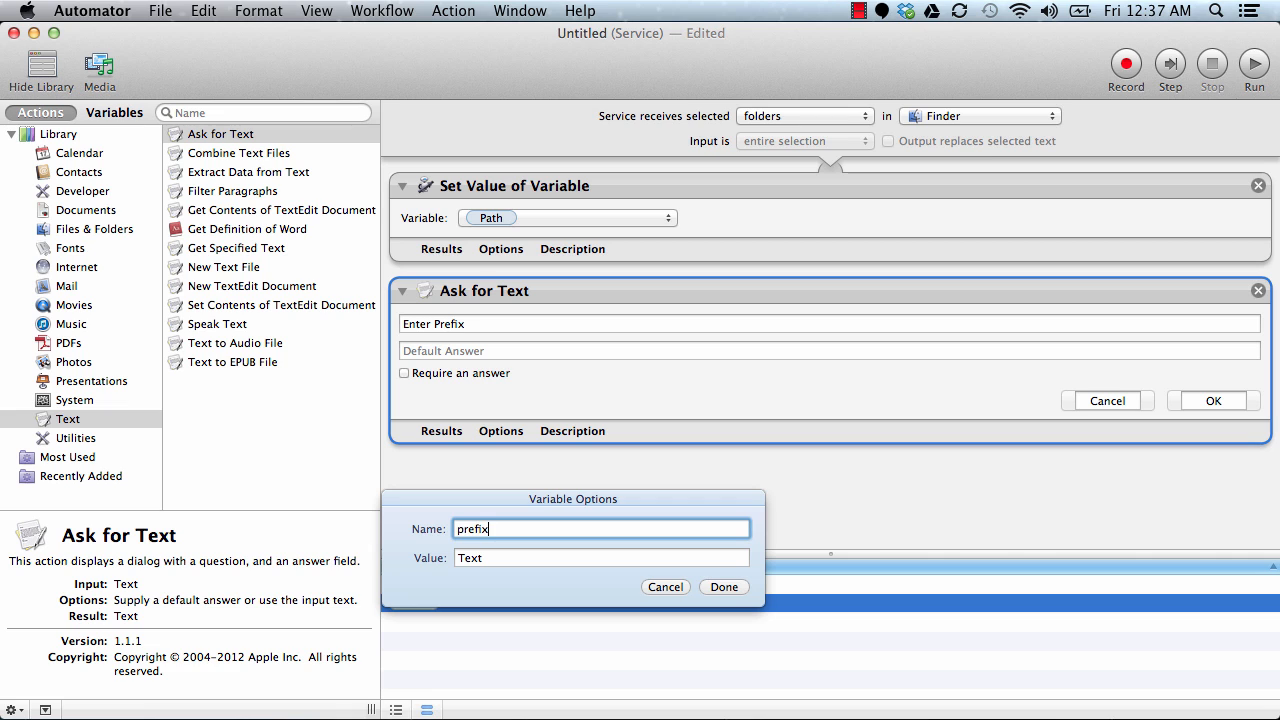
type("-name")
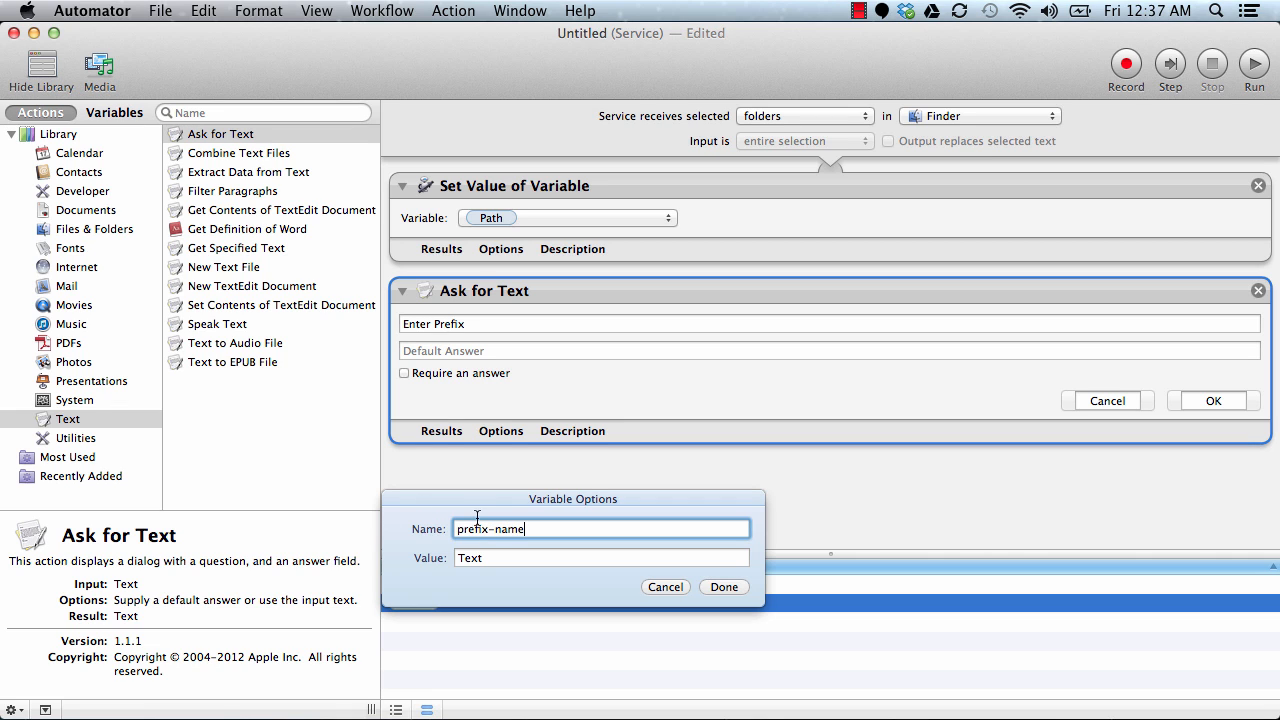
left_click(722, 587)
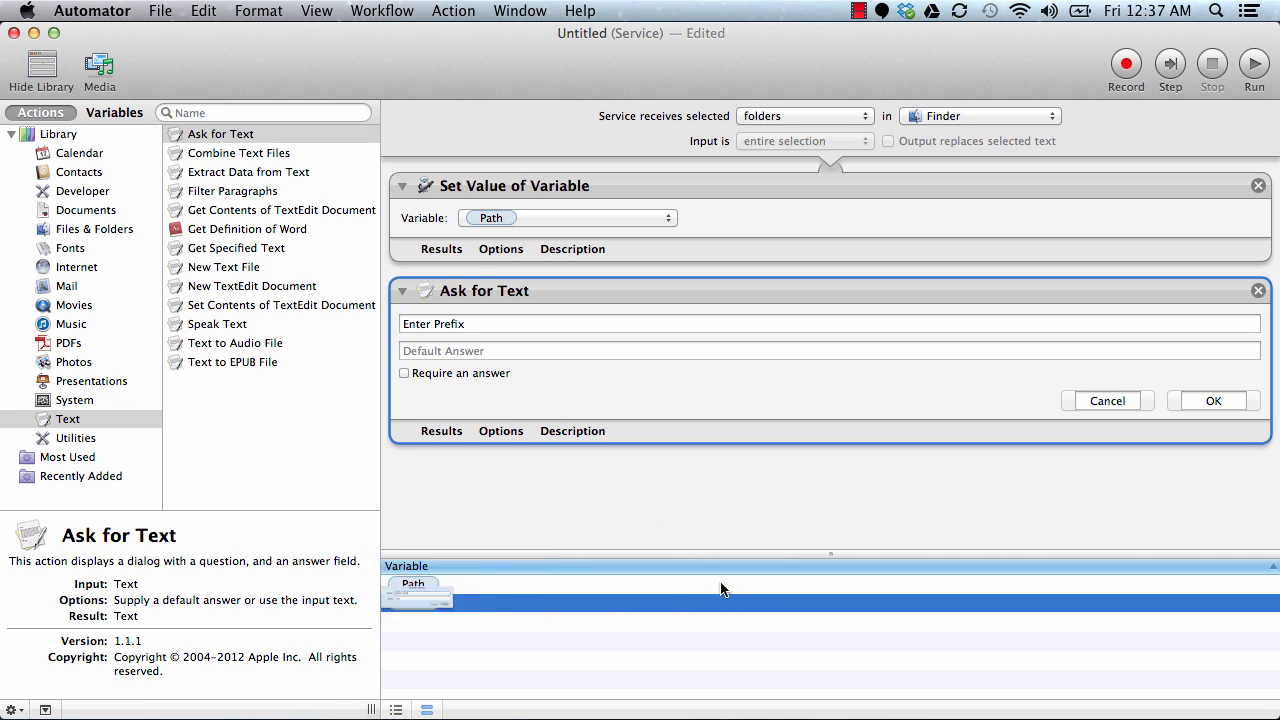
Add a second Set Value of Variable action after Ask for Text and assign it the prefix-name variable.
left_click(118, 438)
scroll(262, 420, "down", 3)
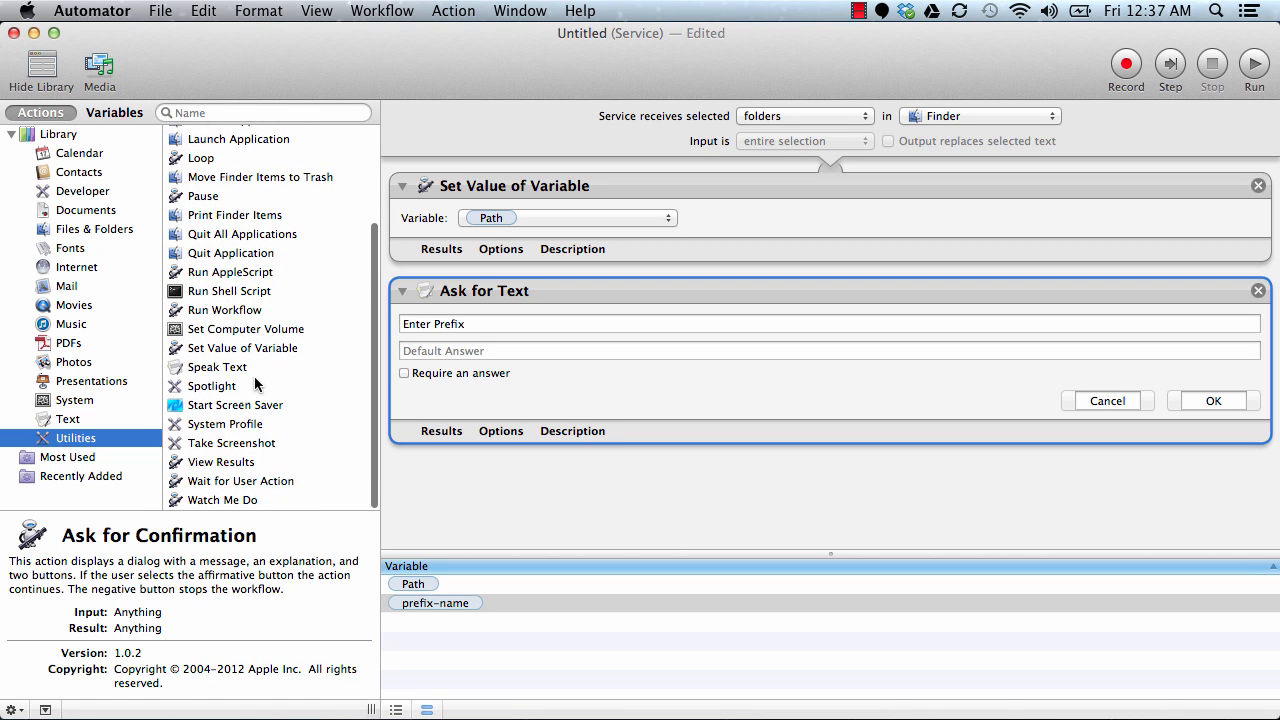
left_click_drag(255, 347, 661, 484)
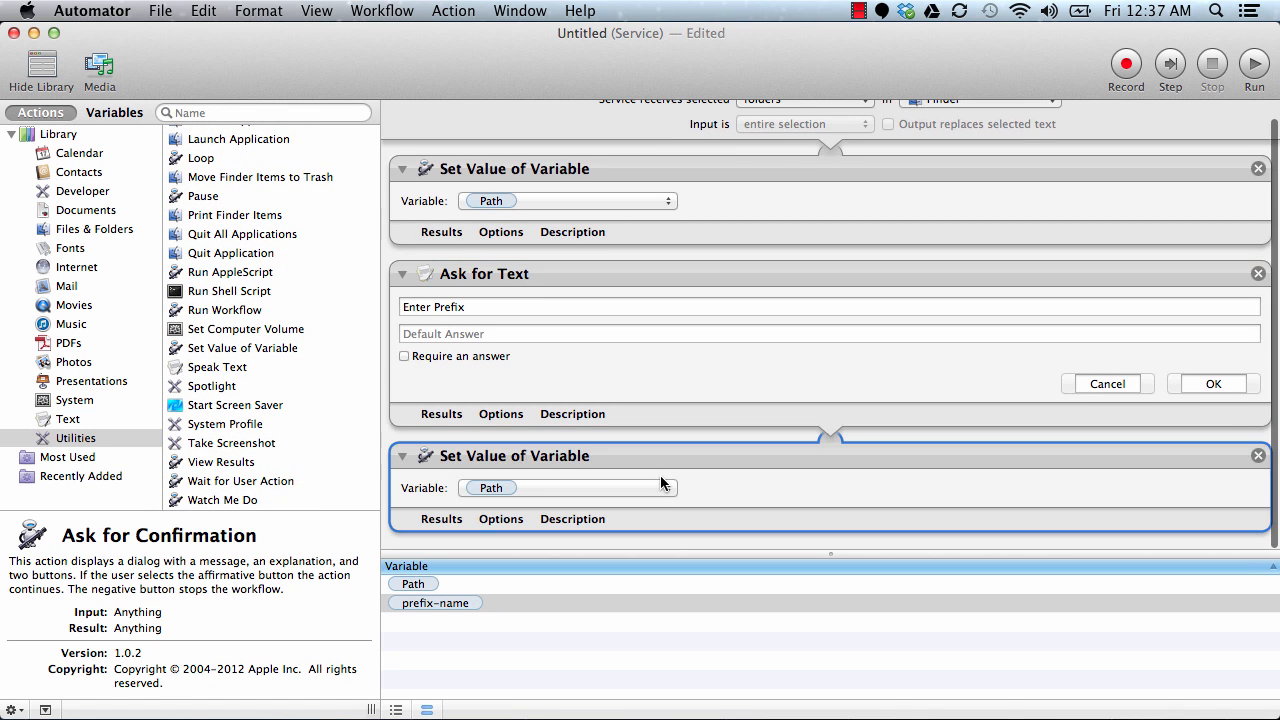
left_click(647, 487)
left_click(608, 508)
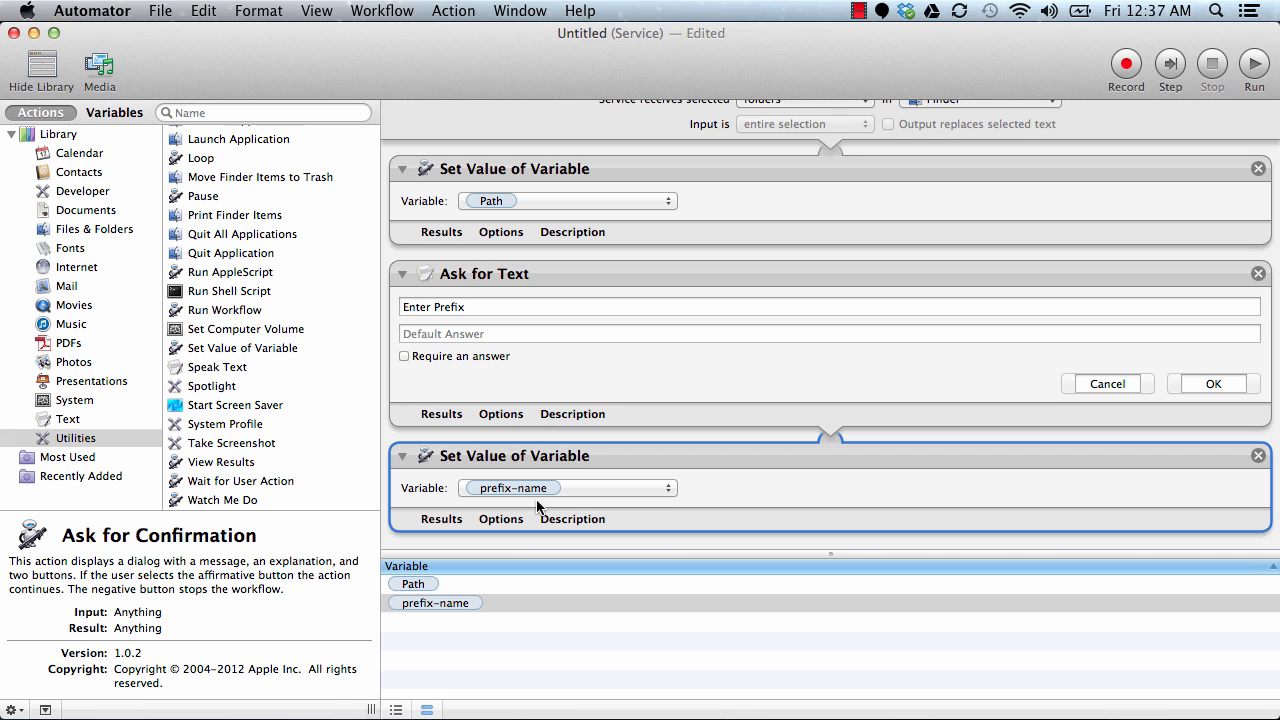
Make the Ask for Text action require an answer.
left_click(406, 357)
scroll(650, 461, "down", 1)
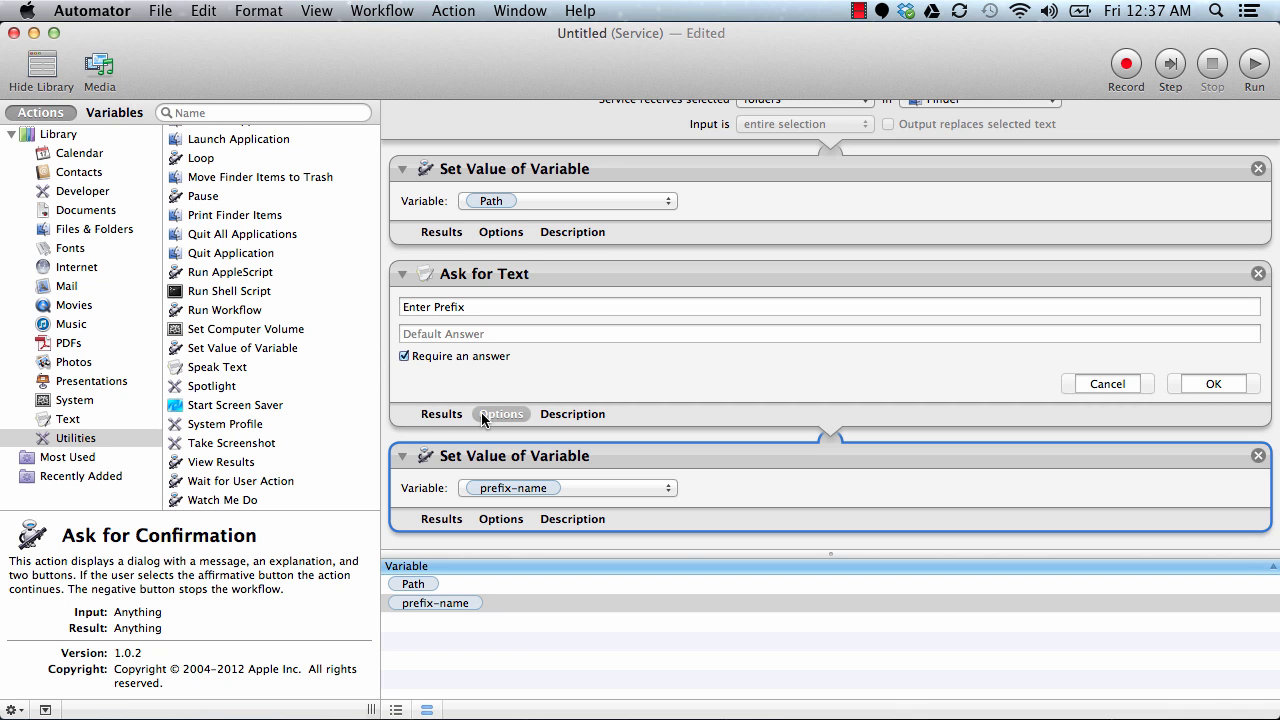
scroll(500, 418, "up", 1)
scroll(505, 420, "down", 1)
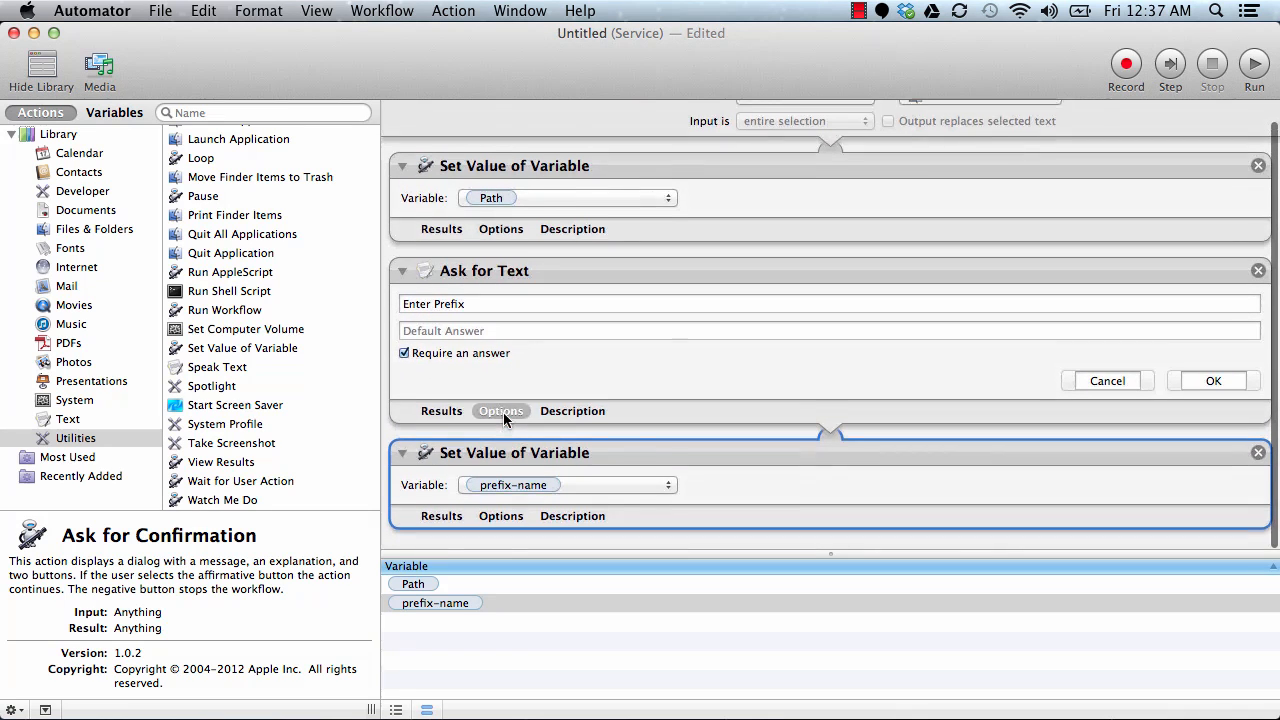
Add a Get Value of Variable action for the Path variable after the prefix-name assignment and make it ignore its input.
scroll(232, 177, "up", 5)
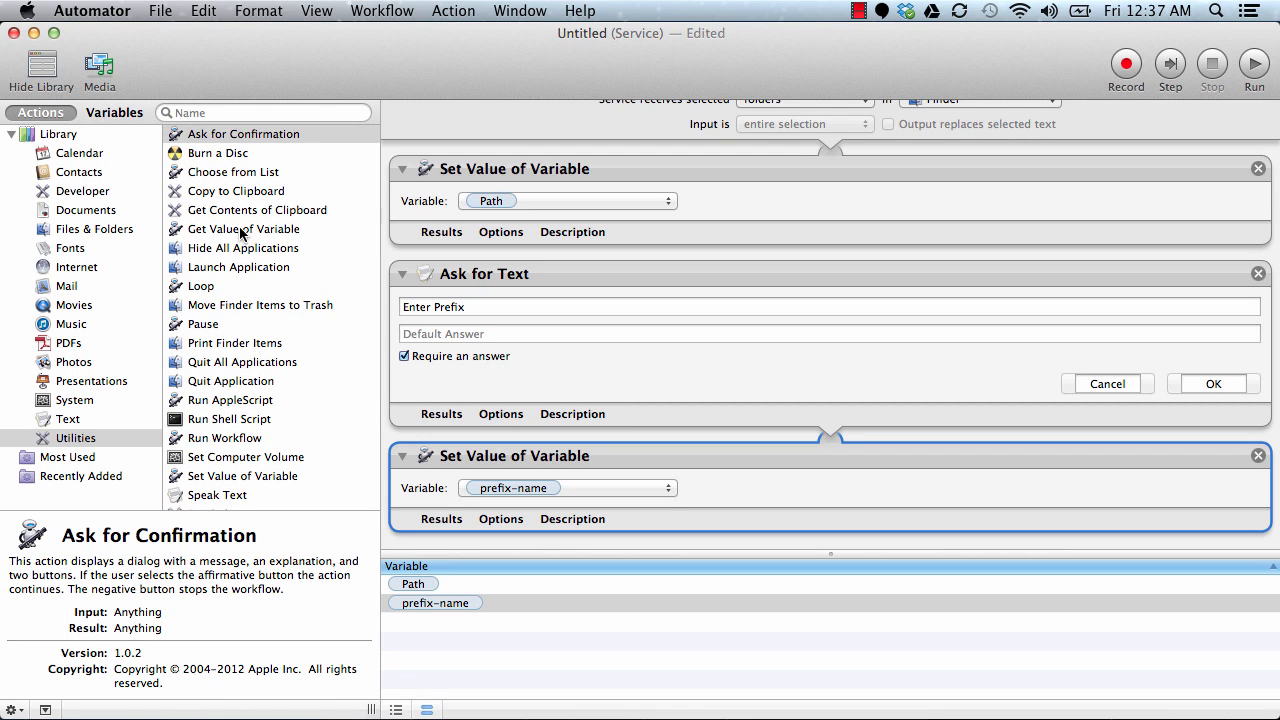
left_click_drag(241, 232, 582, 513)
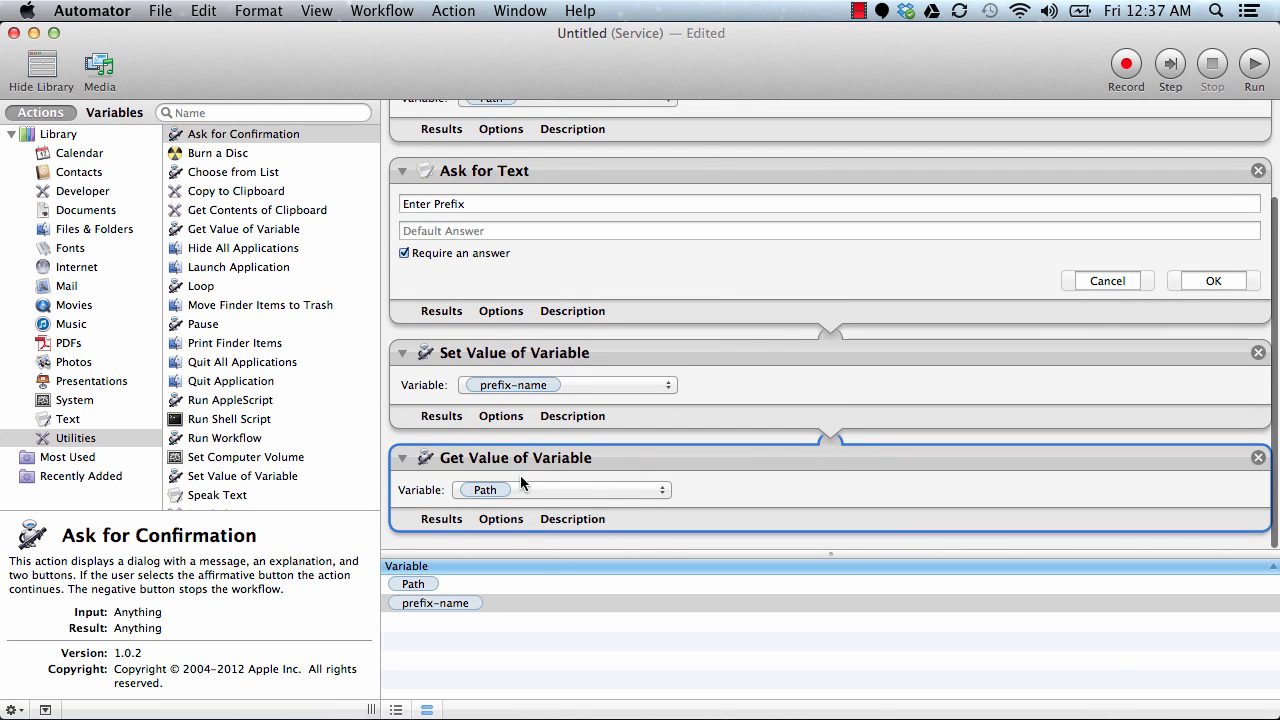
right_click(840, 450)
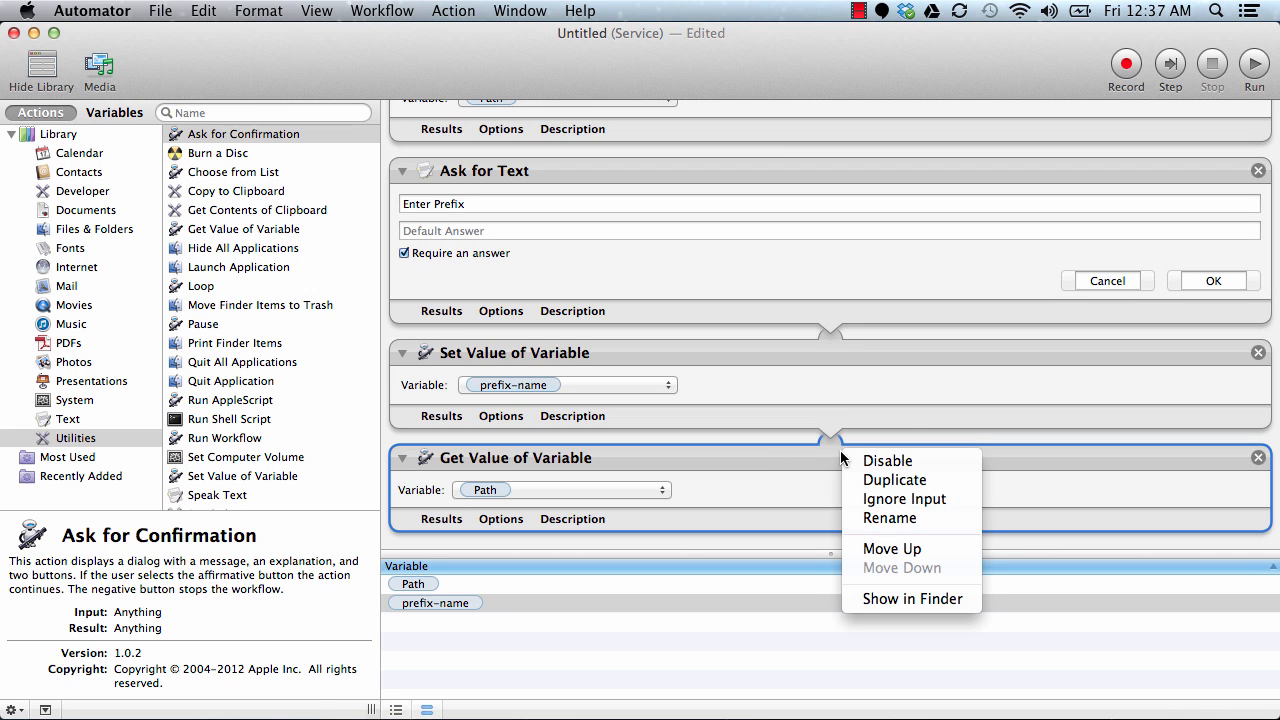
left_click(870, 499)
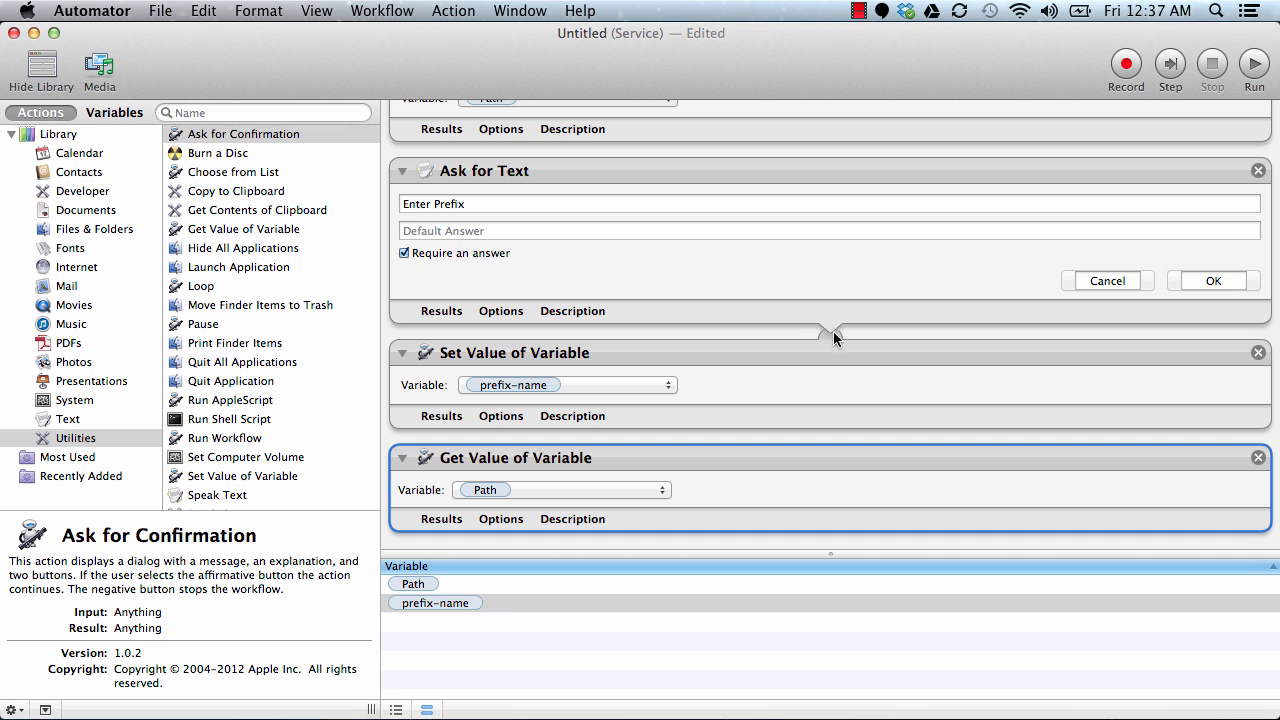
scroll(831, 335, "down", 2)
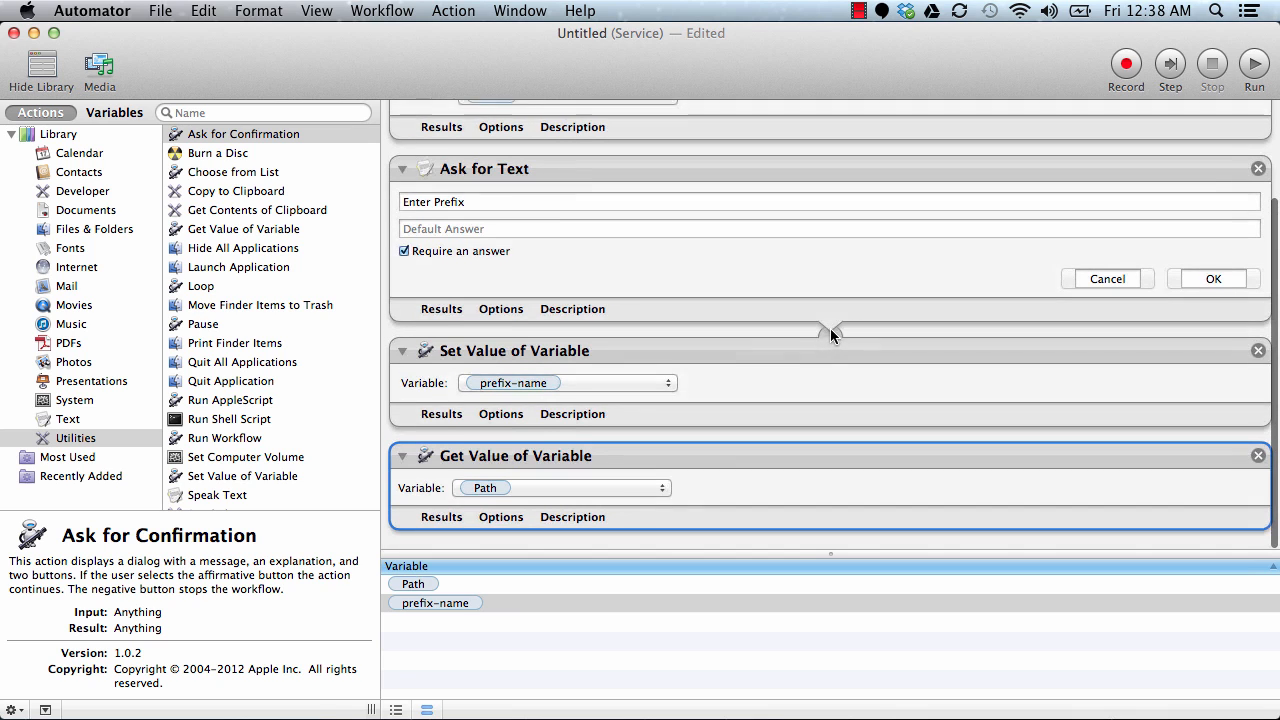
Add the Files & Folders actions Get Folder Contents and Sort Finder Items to the end of the workflow.
left_click(103, 230)
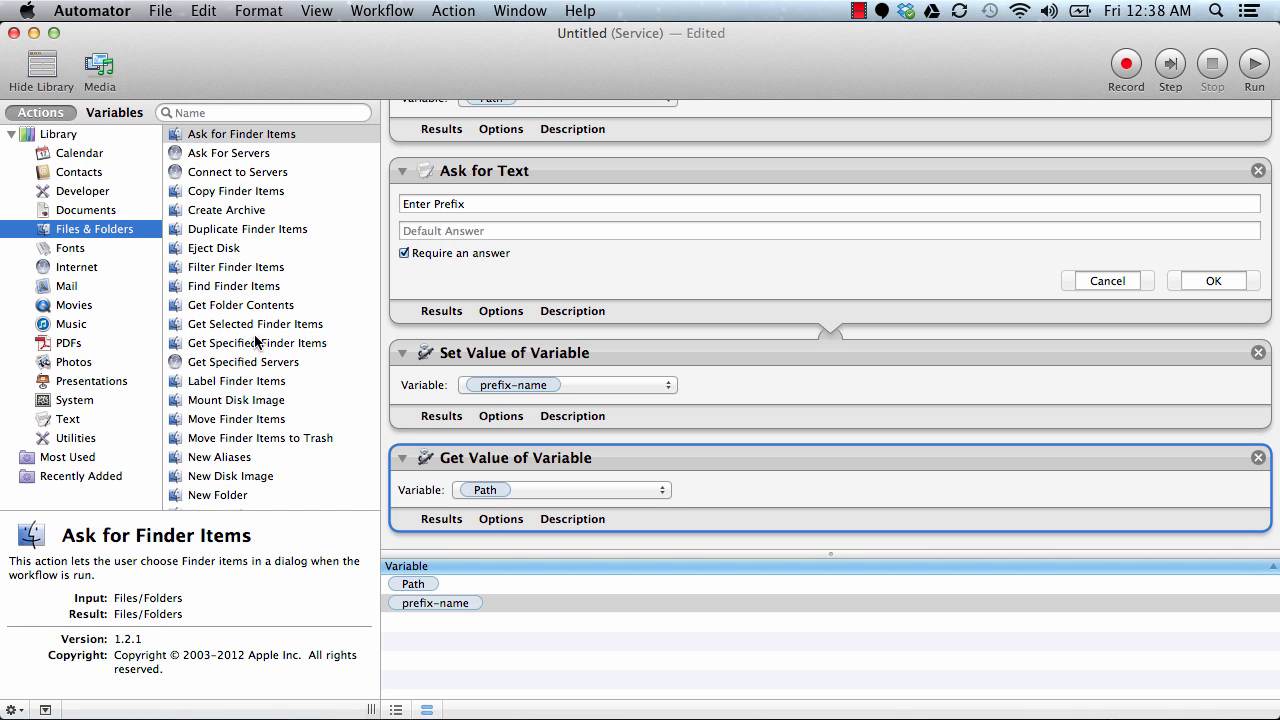
left_click_drag(240, 305, 623, 520)
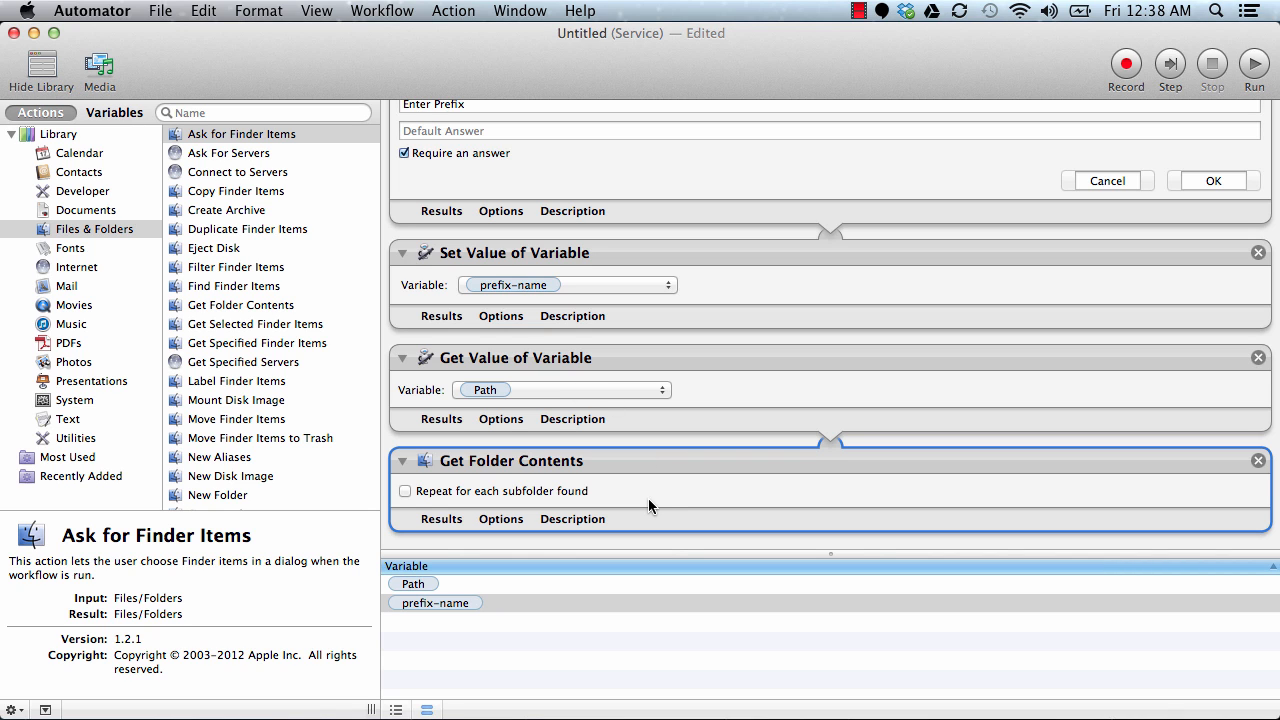
scroll(215, 420, "down", 5)
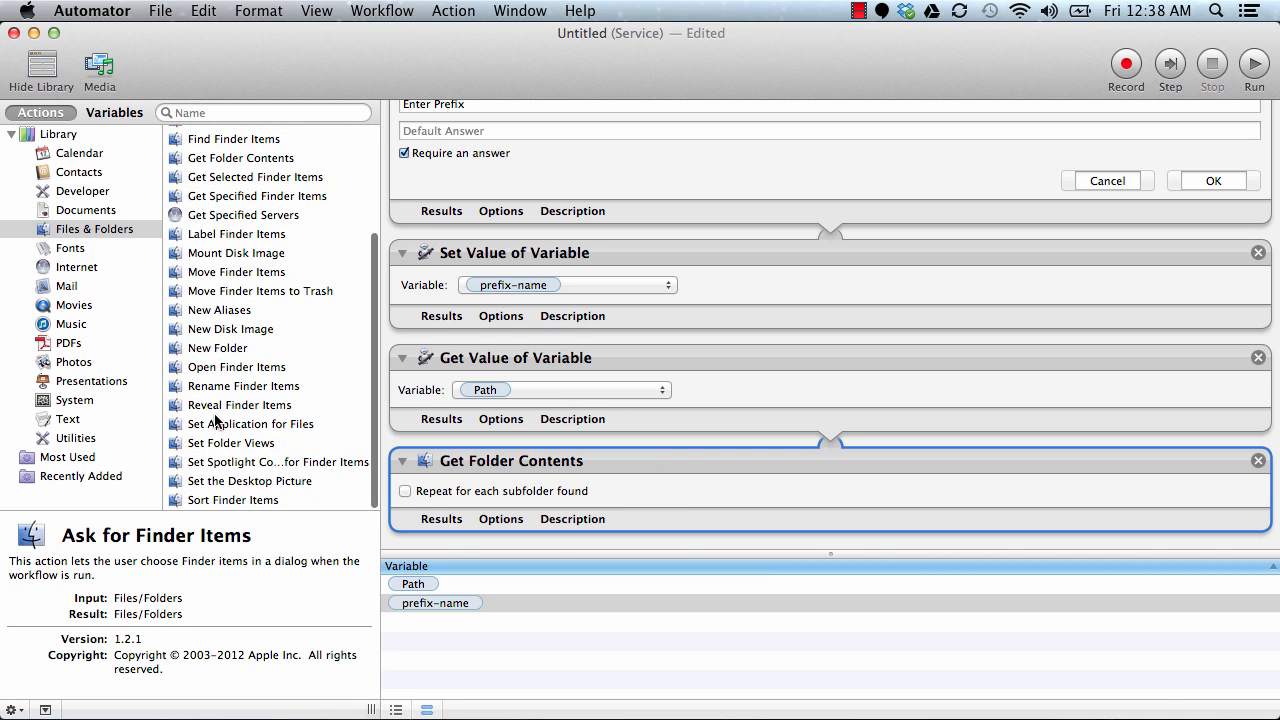
left_click_drag(212, 499, 556, 550)
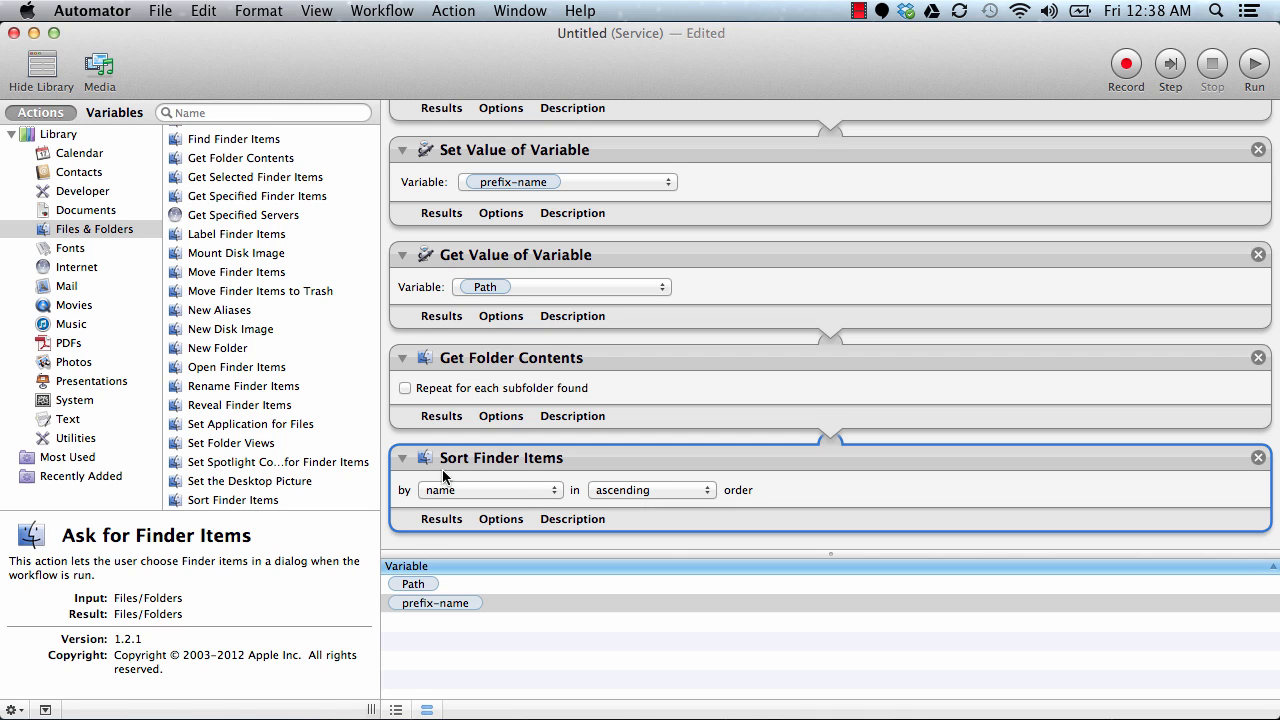
Add a Rename Finder Items action set to Make Sequential, adding the number to a new name taken from the prefix-name variable.
left_click_drag(257, 388, 551, 542)
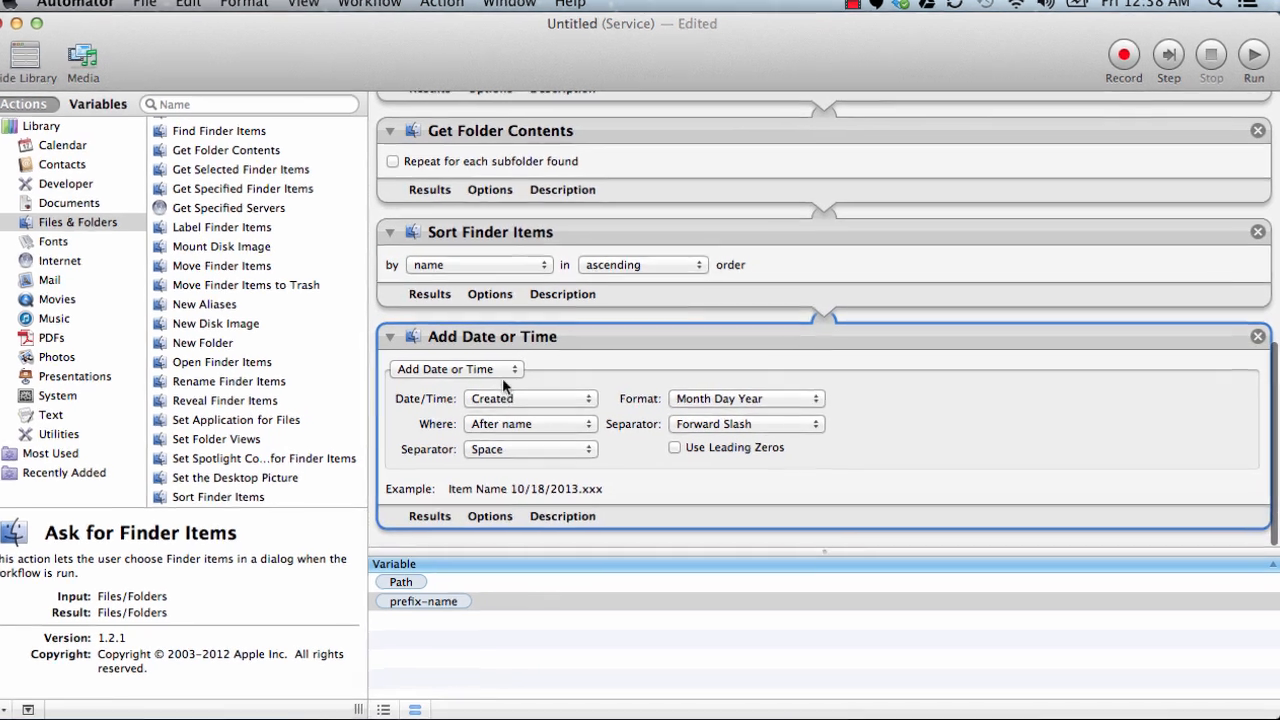
left_click(520, 374)
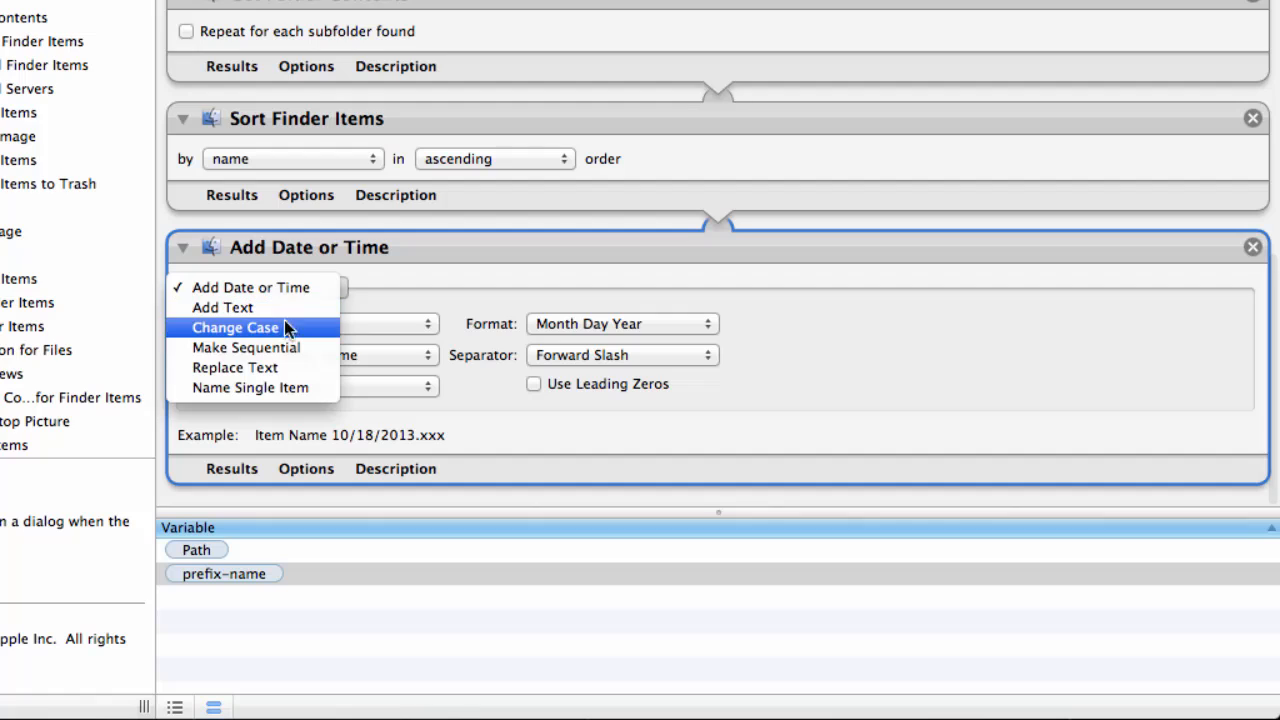
left_click(320, 364)
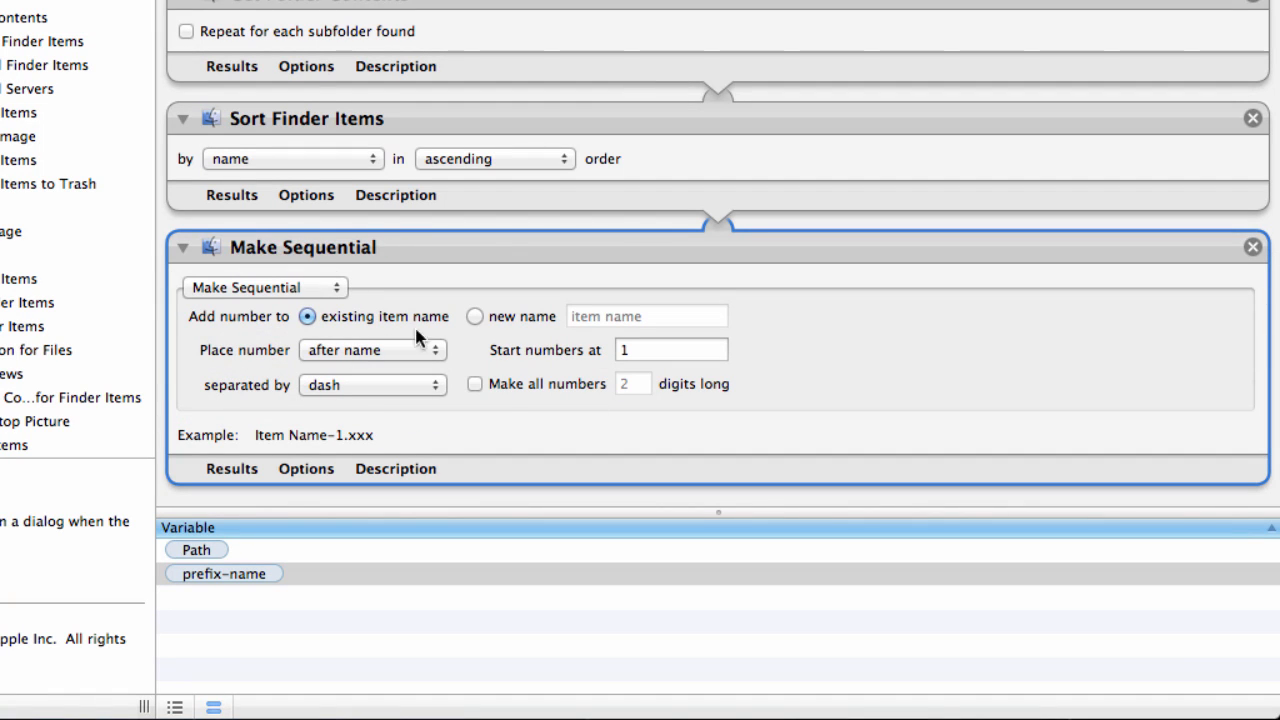
left_click(474, 316)
left_click(578, 316)
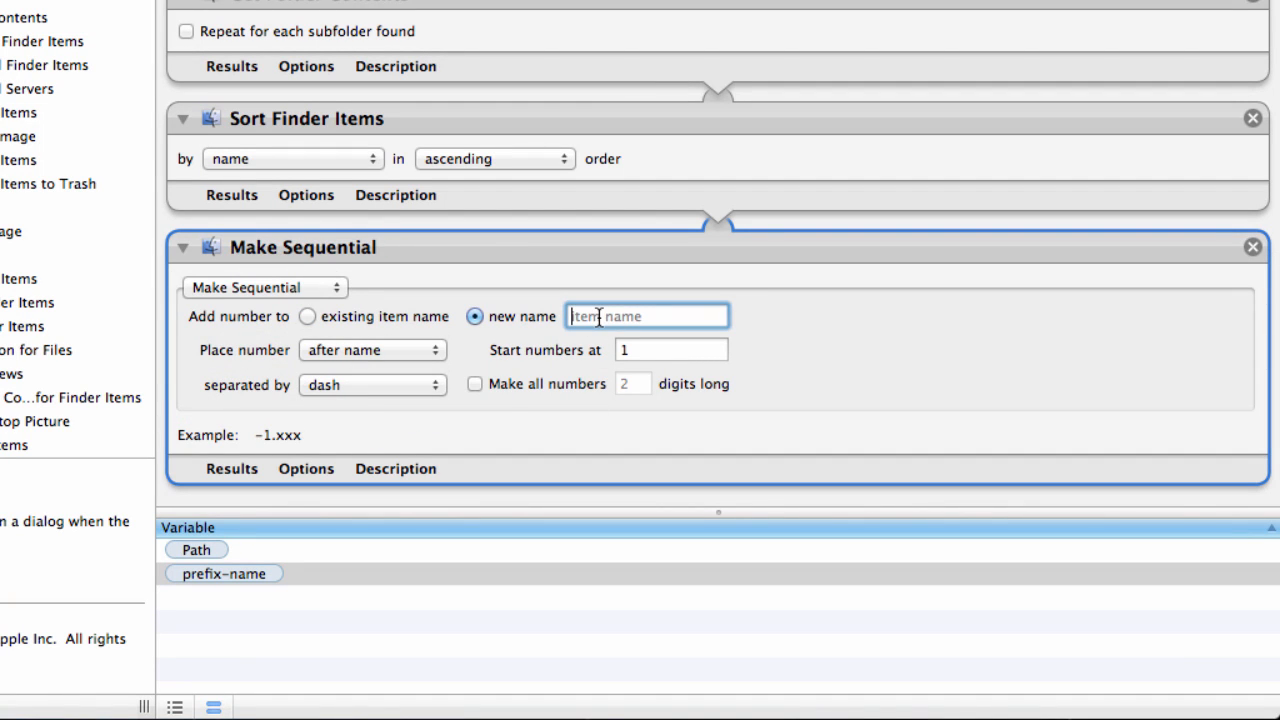
type("prefix-name")
key("Return")
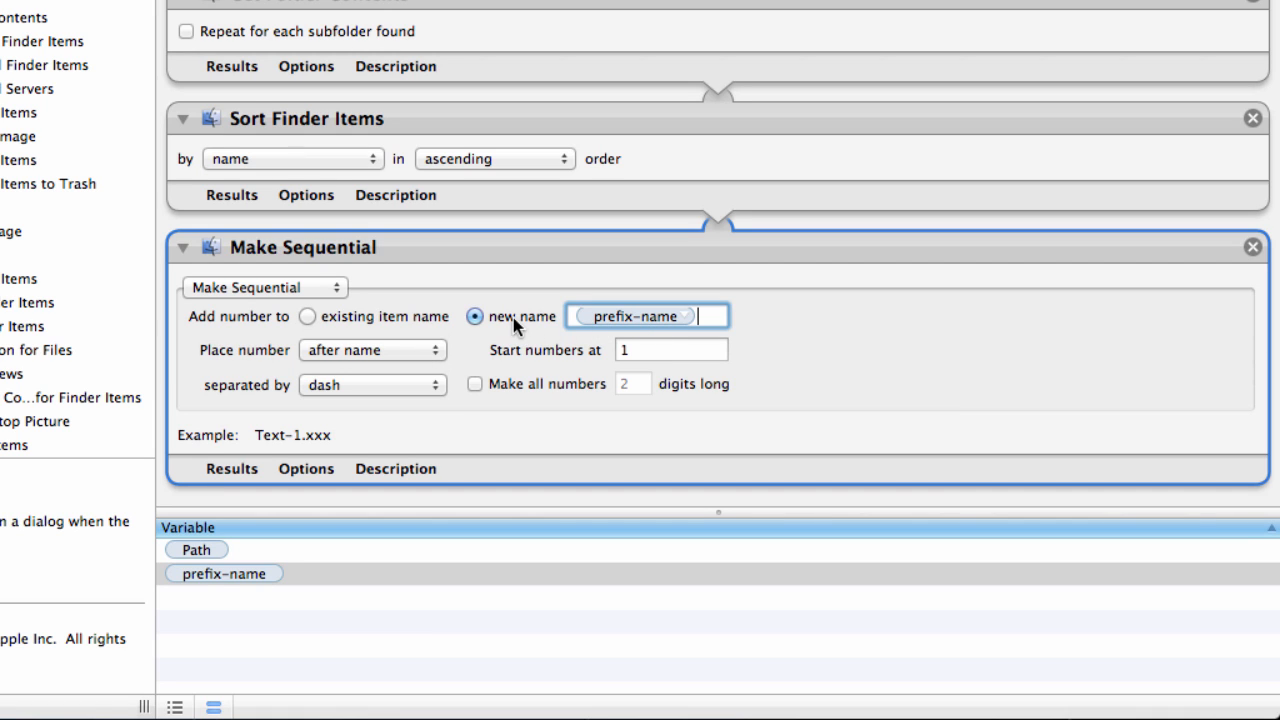
Make all sequential numbers 2 digits long and set the separator between name and number to nothing.
scroll(513, 318, "up", 5)
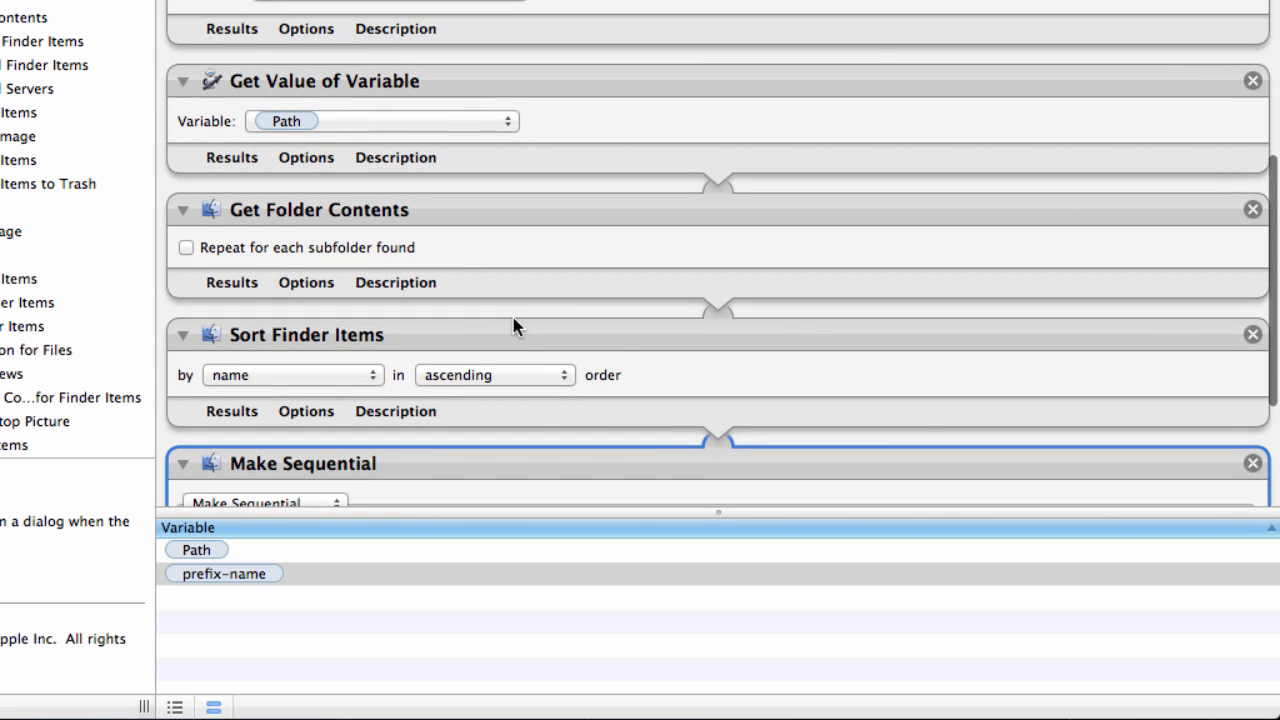
scroll(479, 85, "up", 4)
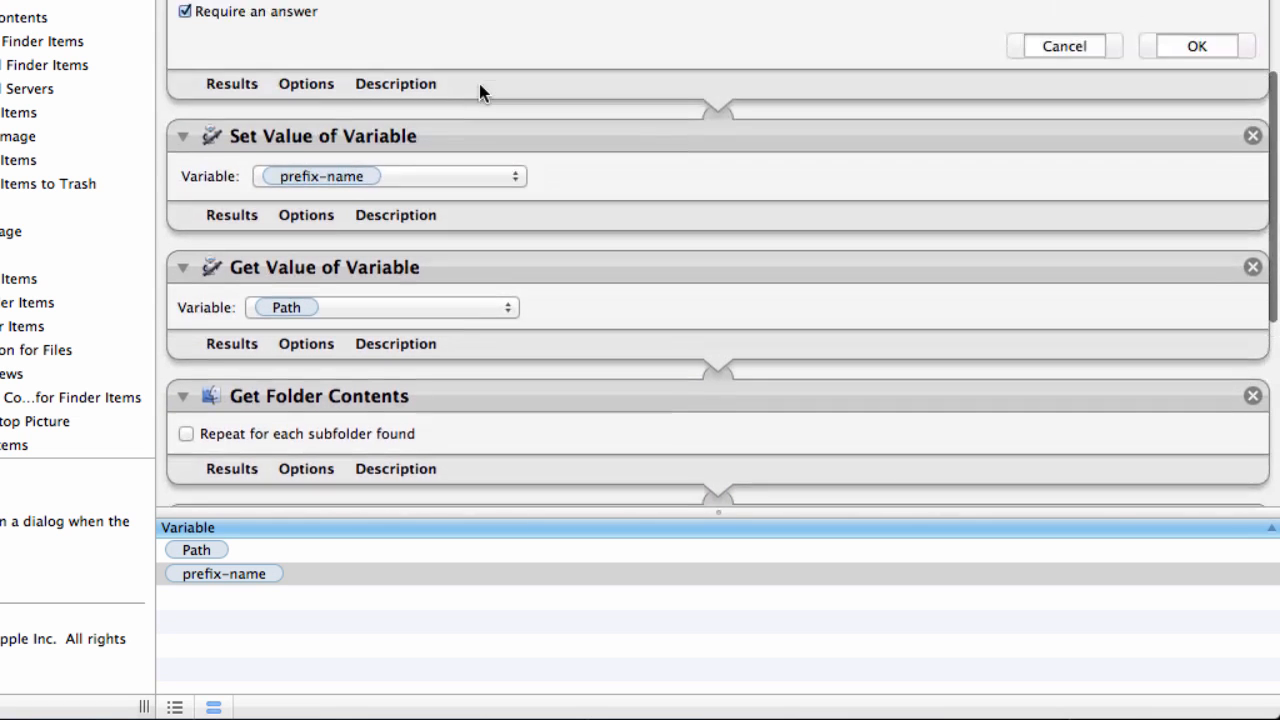
scroll(468, 200, "down", 9)
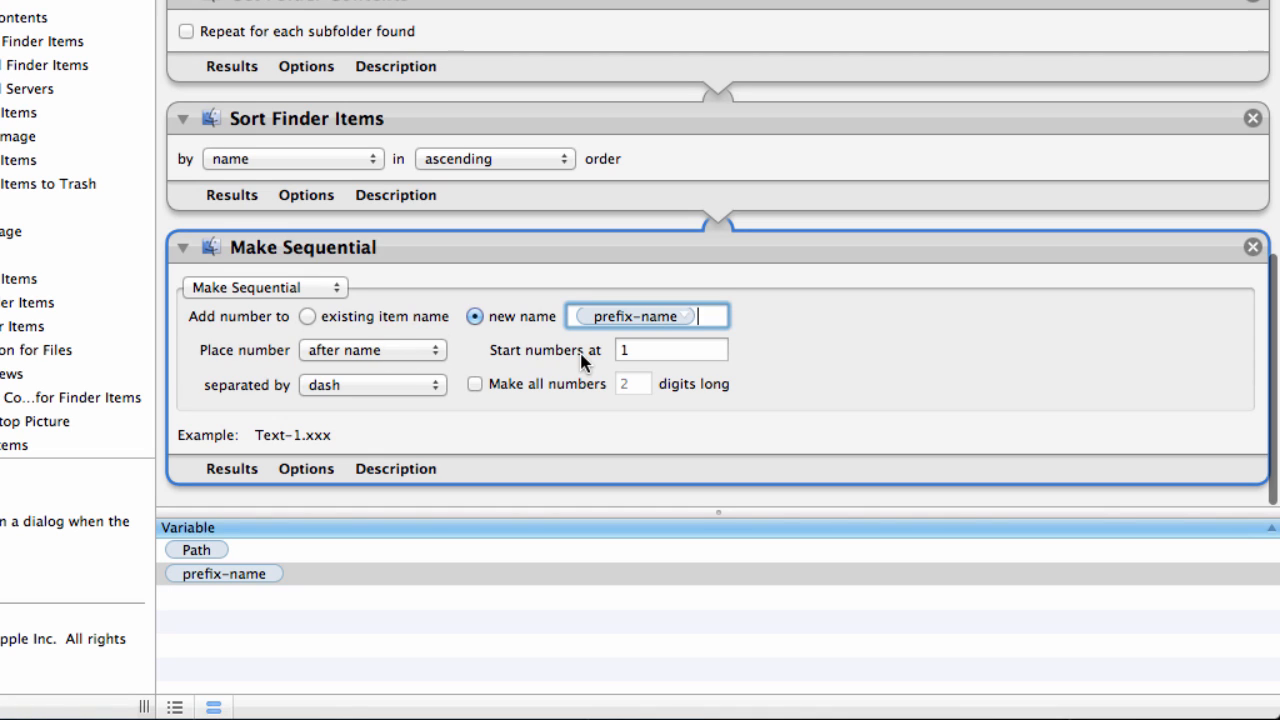
left_click(475, 384)
left_click(632, 384)
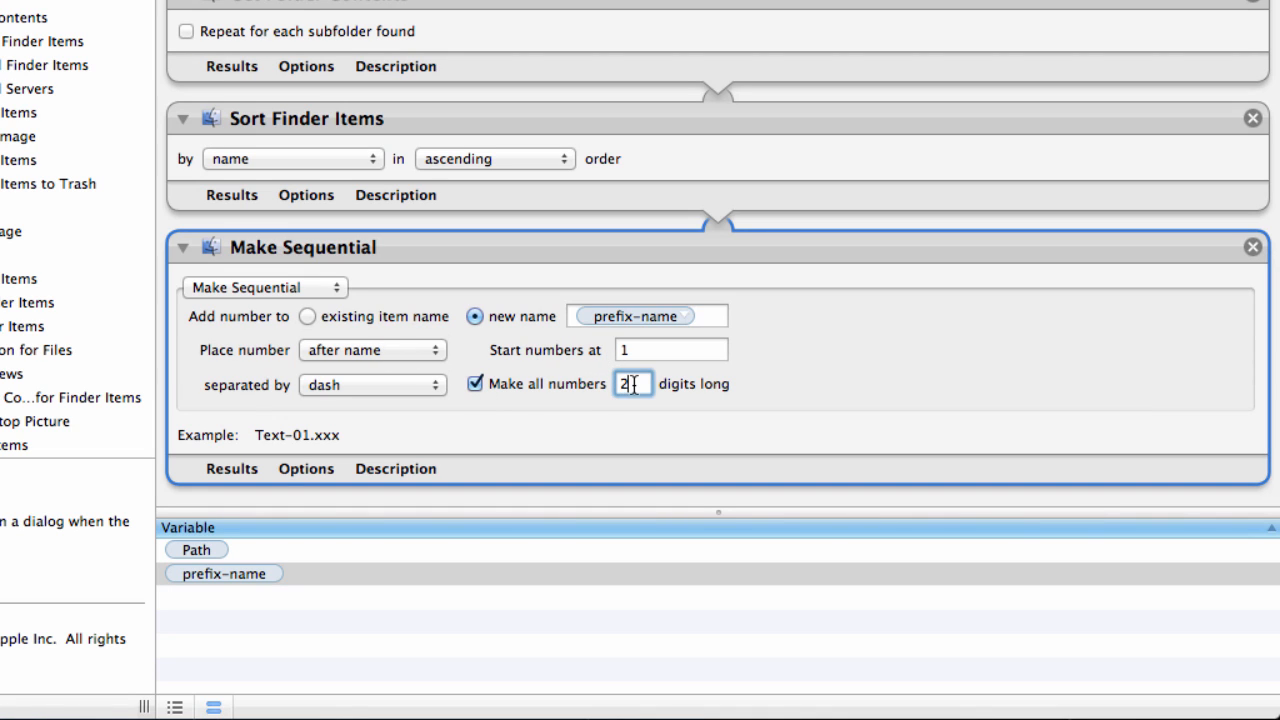
left_click(430, 388)
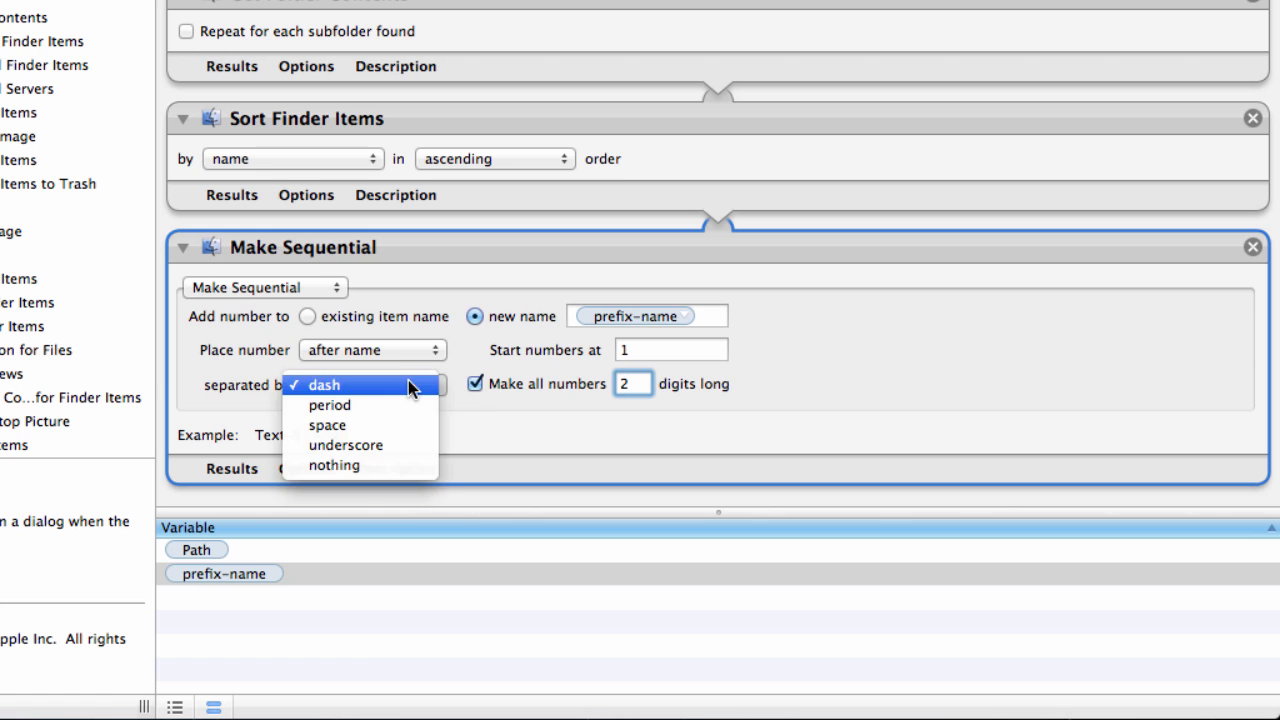
left_click(383, 463)
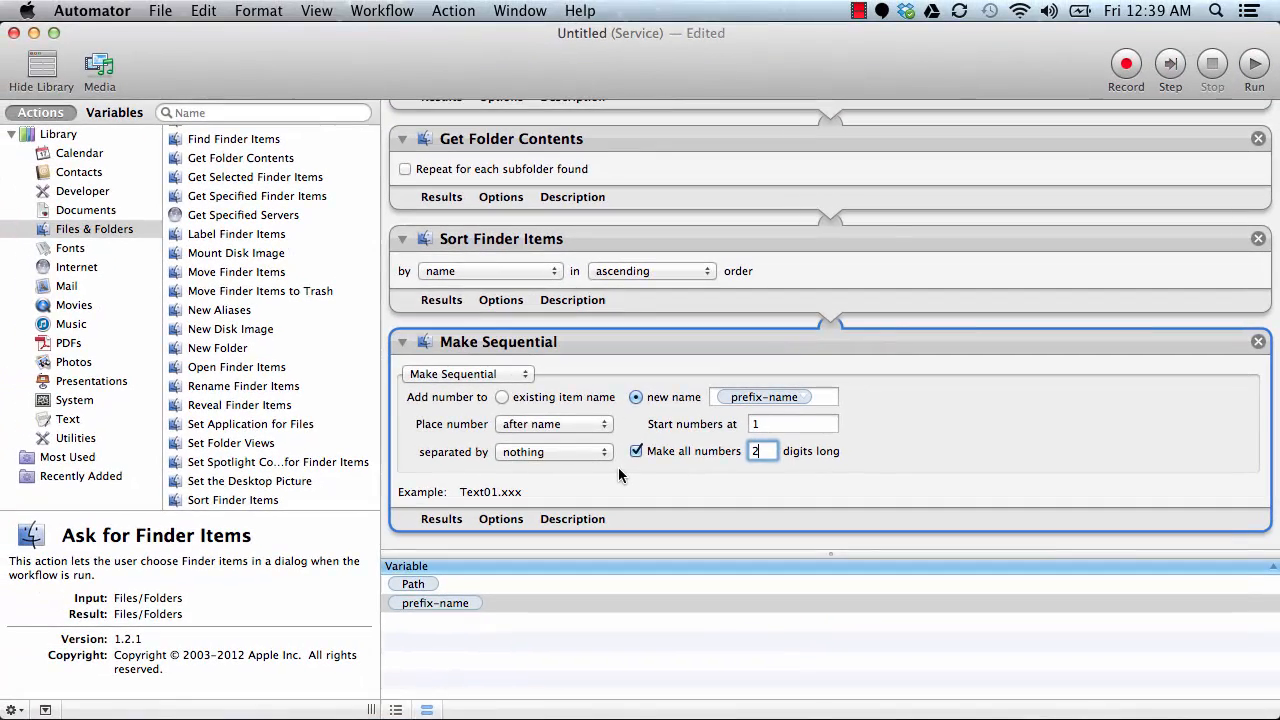
Save the service as "Rename Files".
key("super+s")
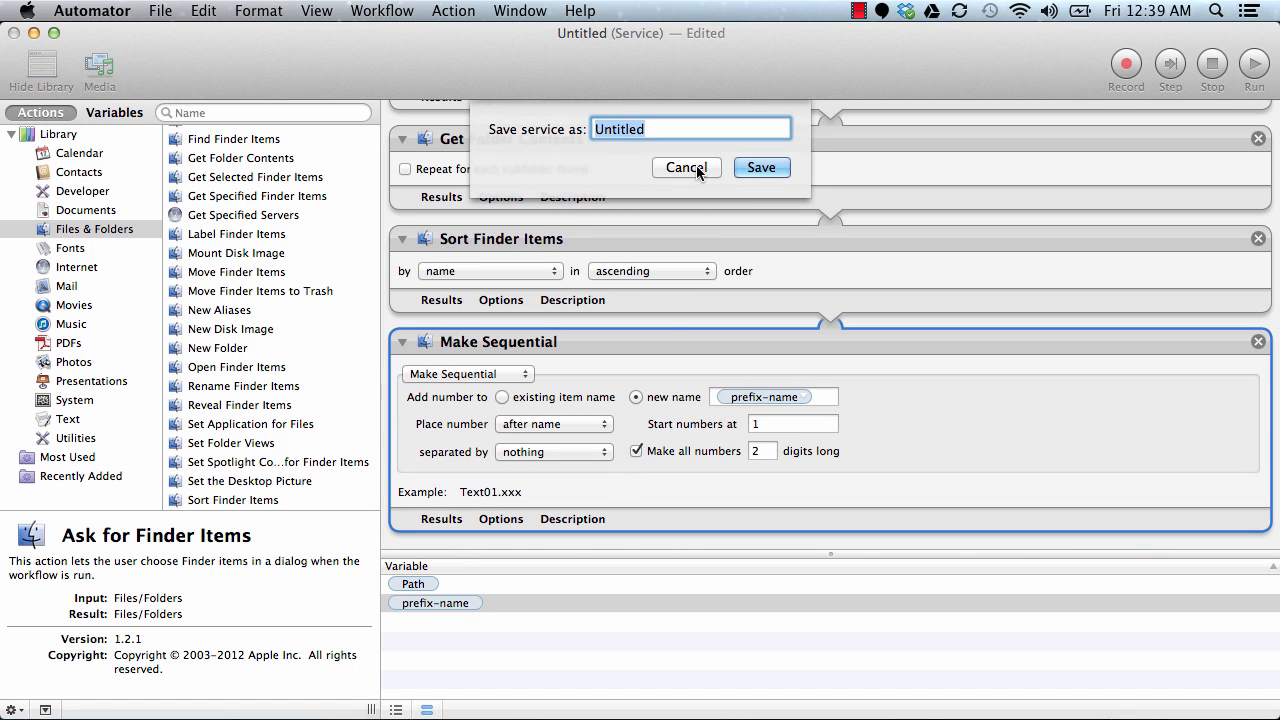
type("Rename Files")
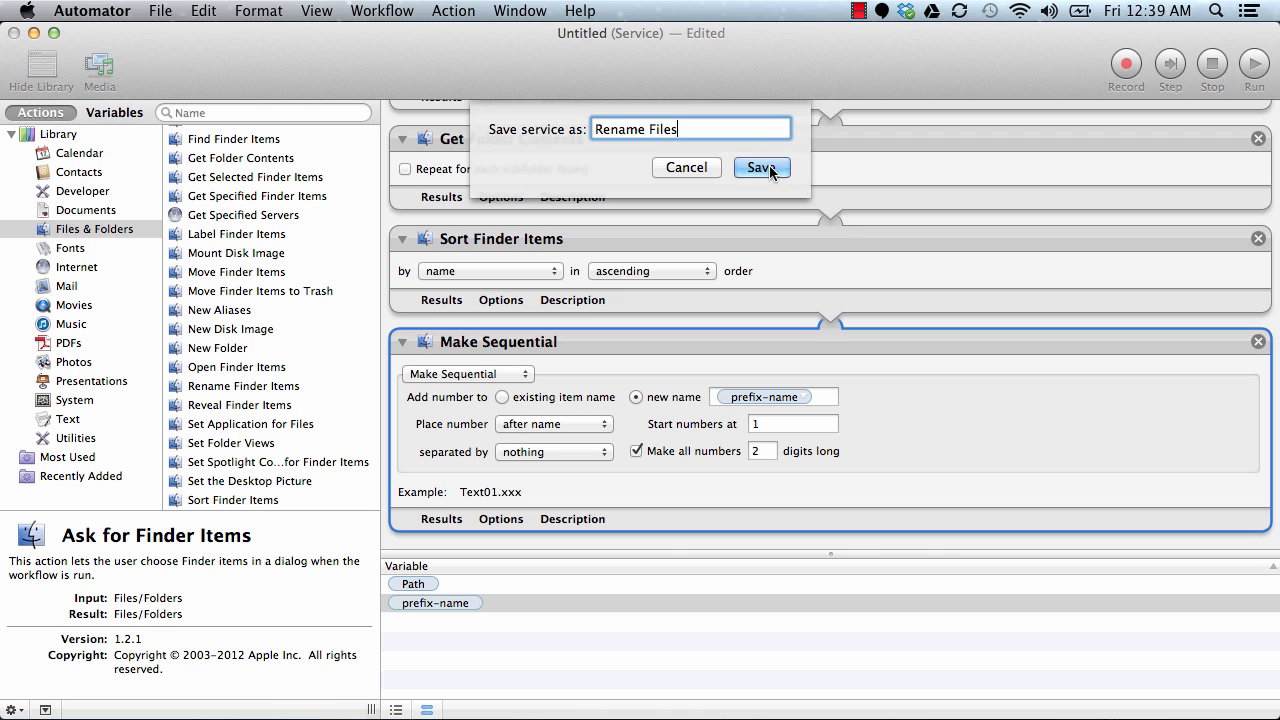
left_click(762, 167)
left_click(787, 206)
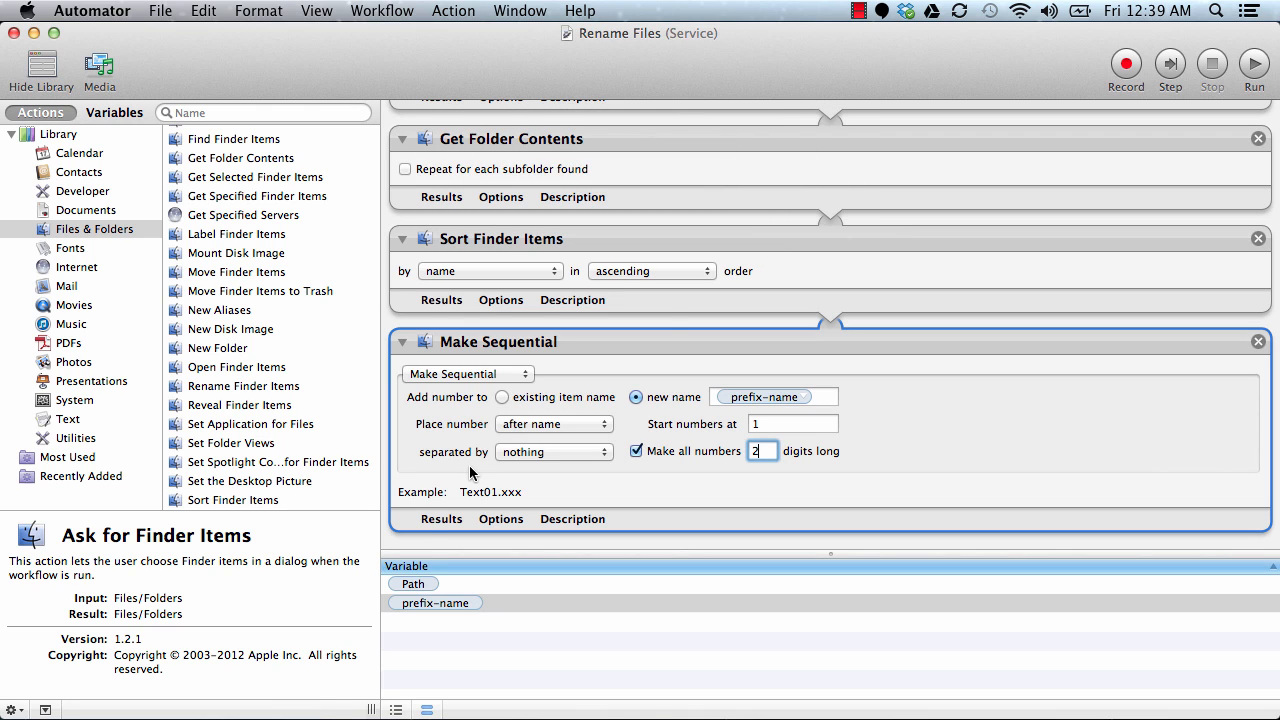
Switch to Finder, open the Wallpapers folder inside Movies > untitled folder and look through its image file names.
left_click(206, 714)
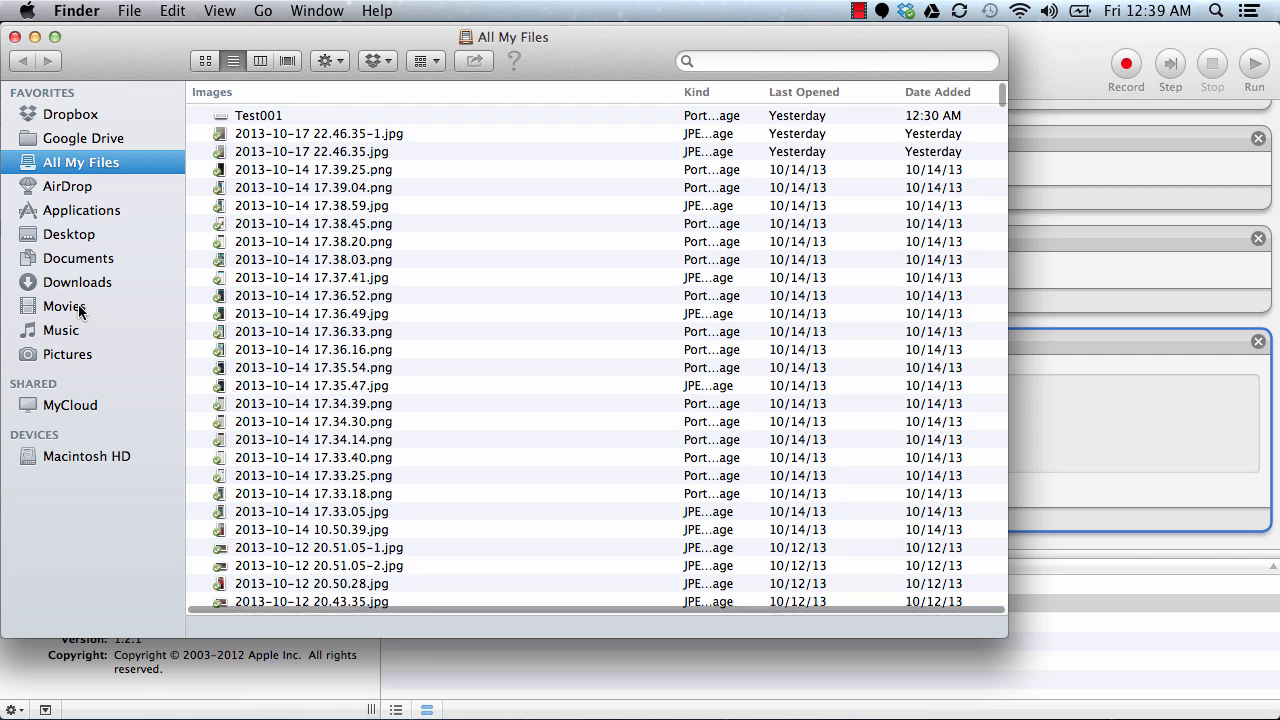
left_click(72, 307)
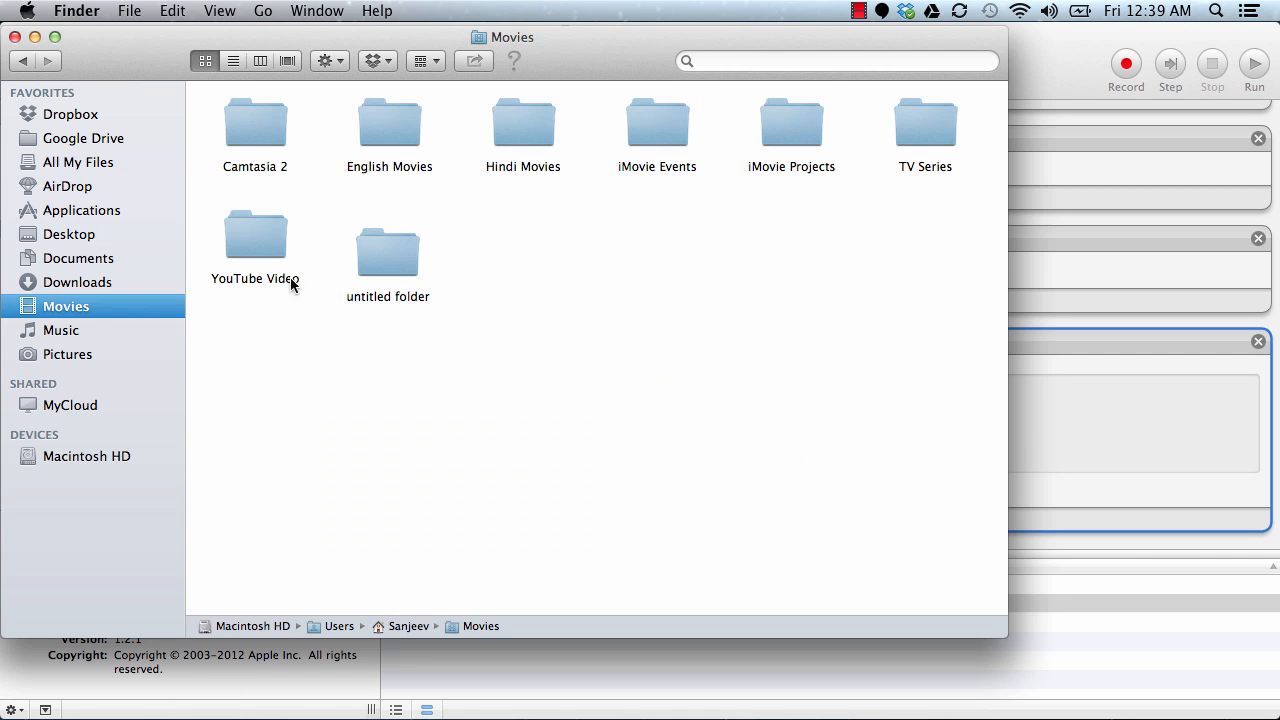
double_click(360, 262)
double_click(256, 130)
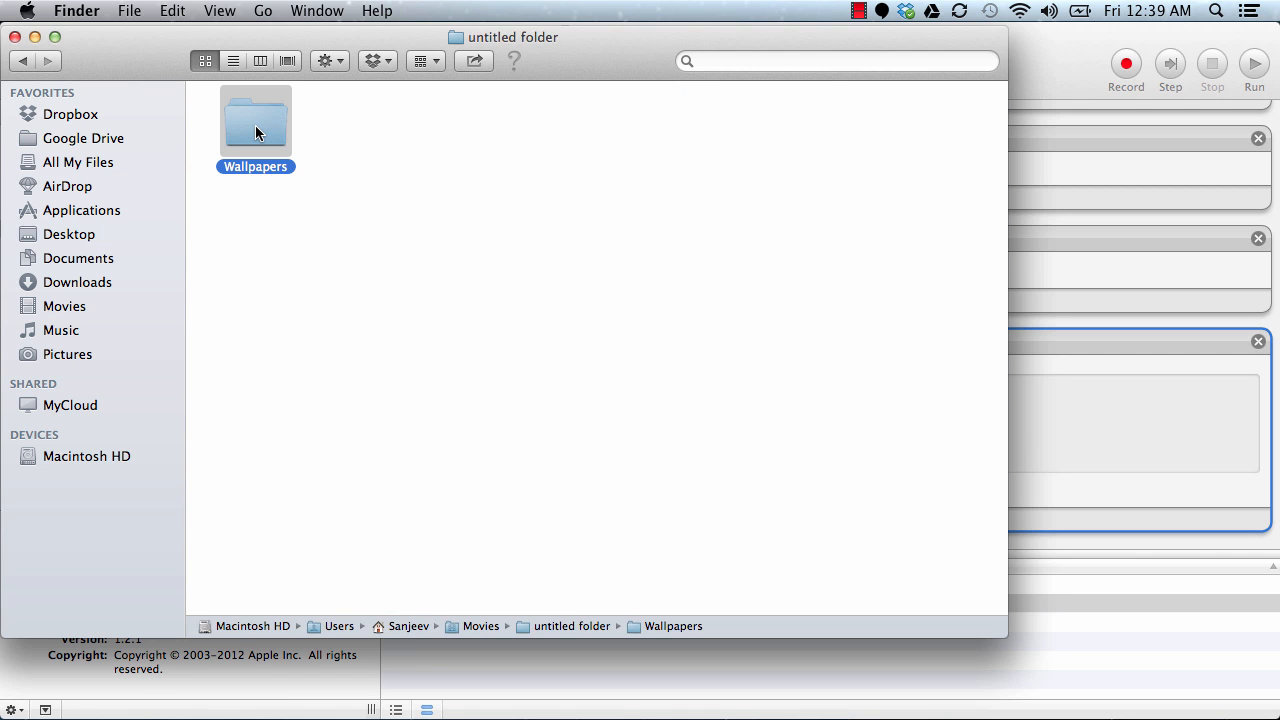
scroll(360, 308, "down", 15)
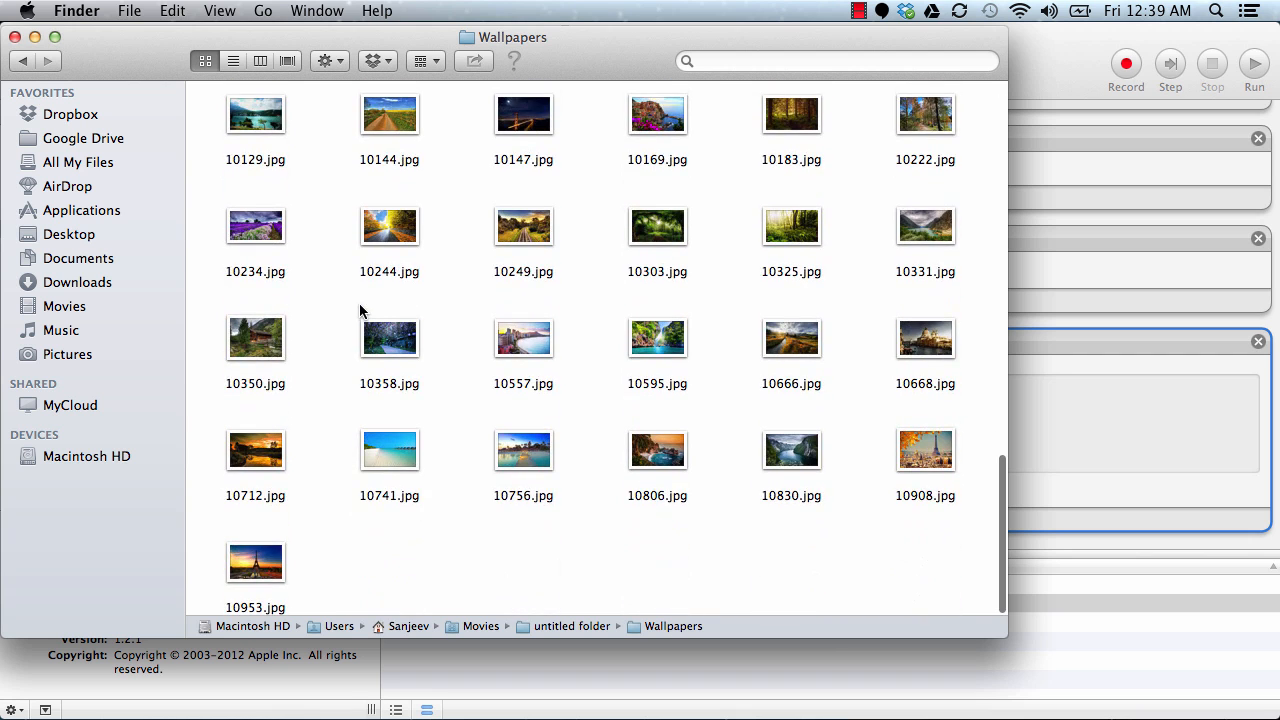
scroll(360, 308, "up", 20)
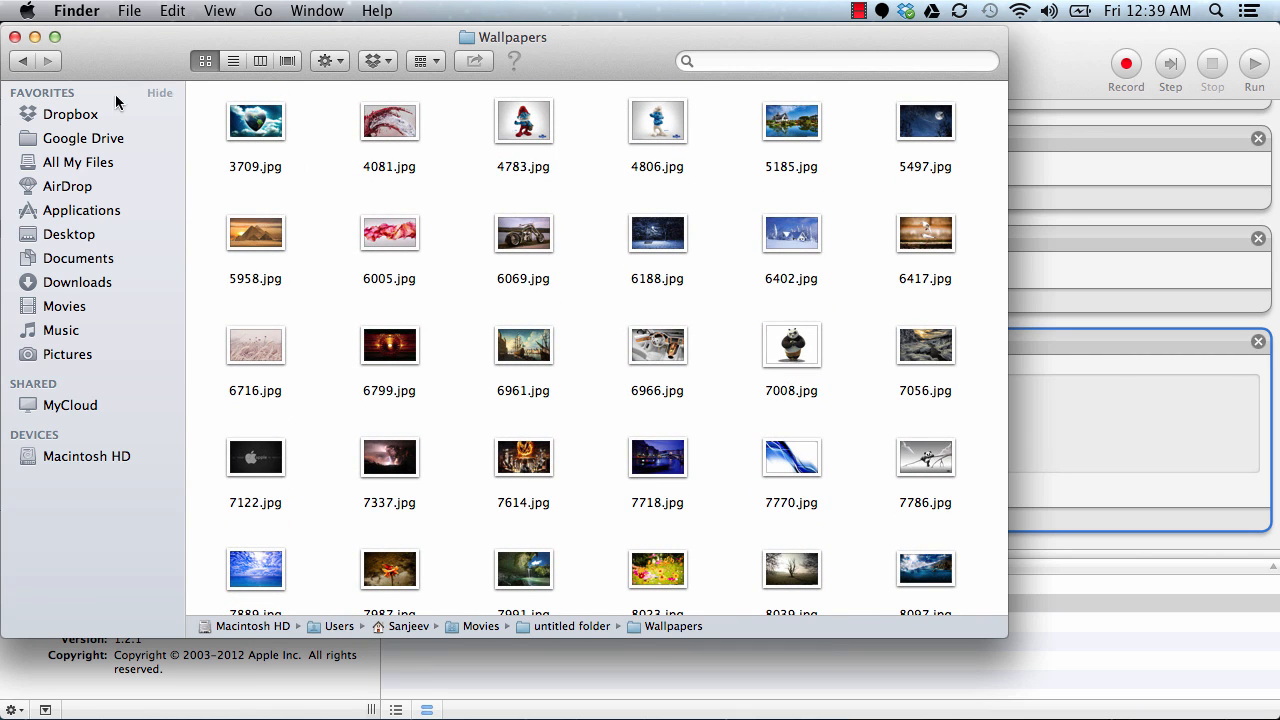
Return to the parent folder and run the Rename Files service on the Wallpapers folder with the prefix "Test".
left_click(22, 61)
left_click(241, 139)
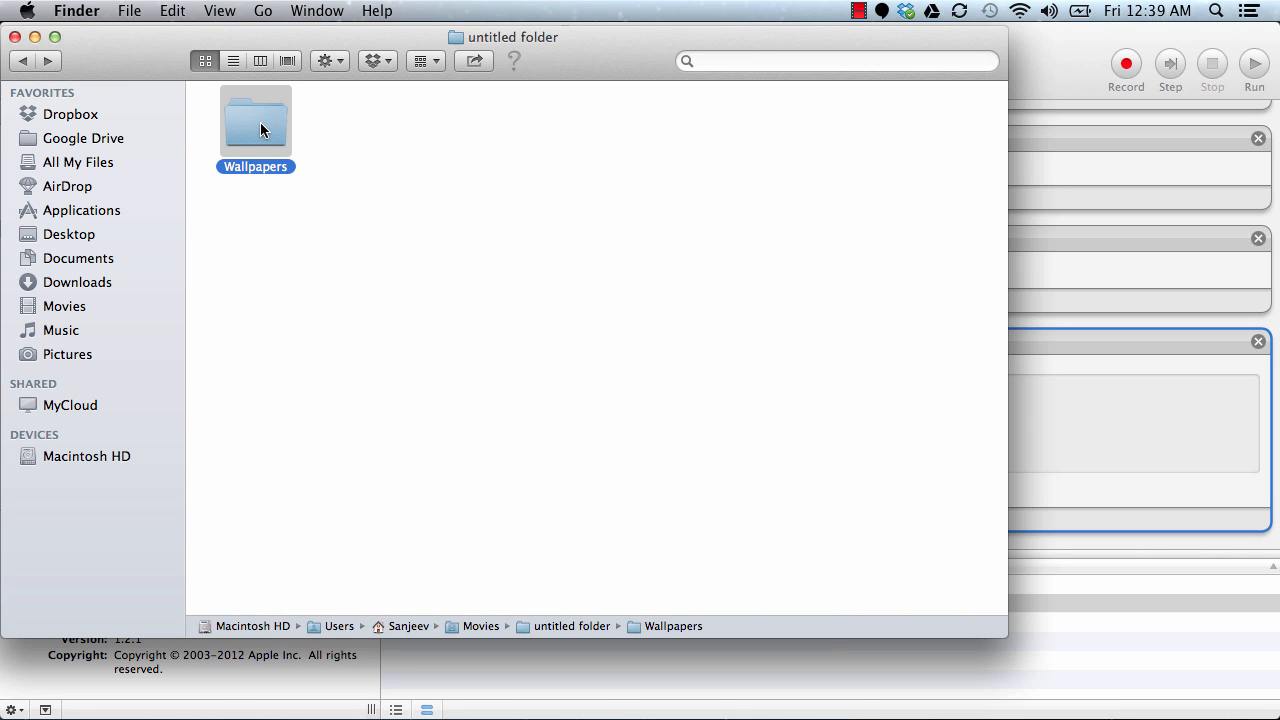
right_click(260, 129)
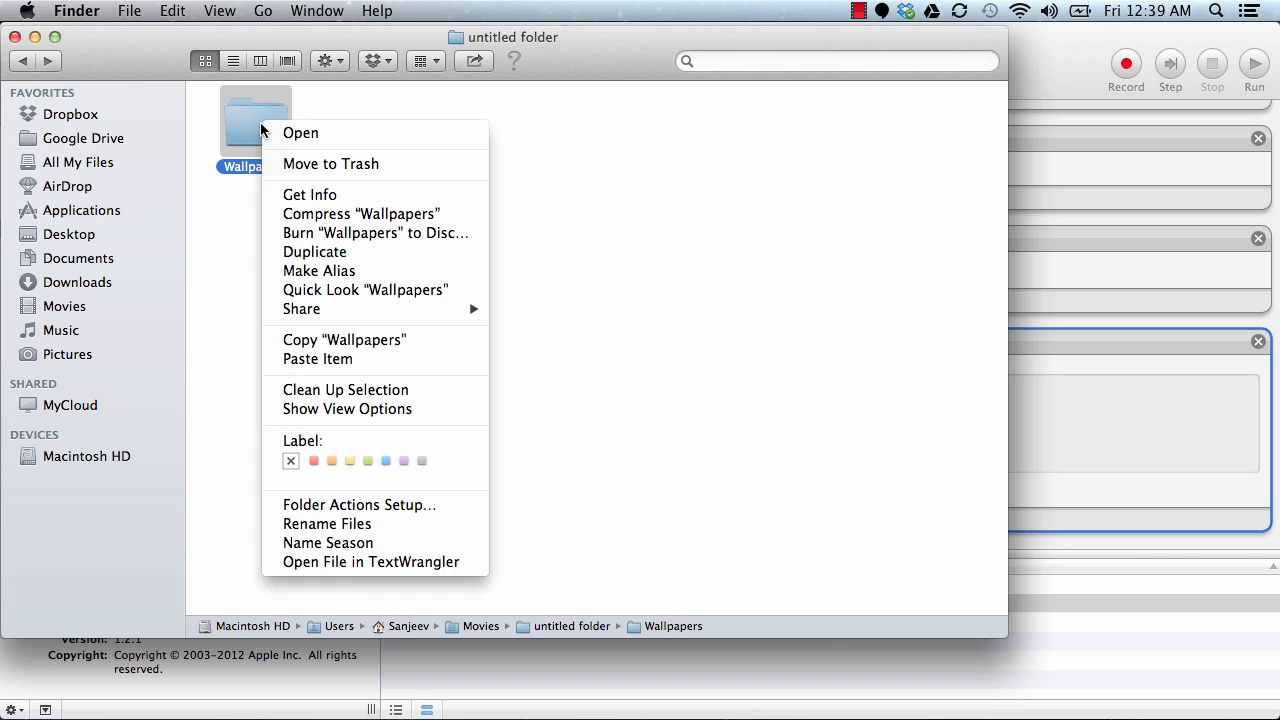
left_click(389, 527)
left_click(304, 516)
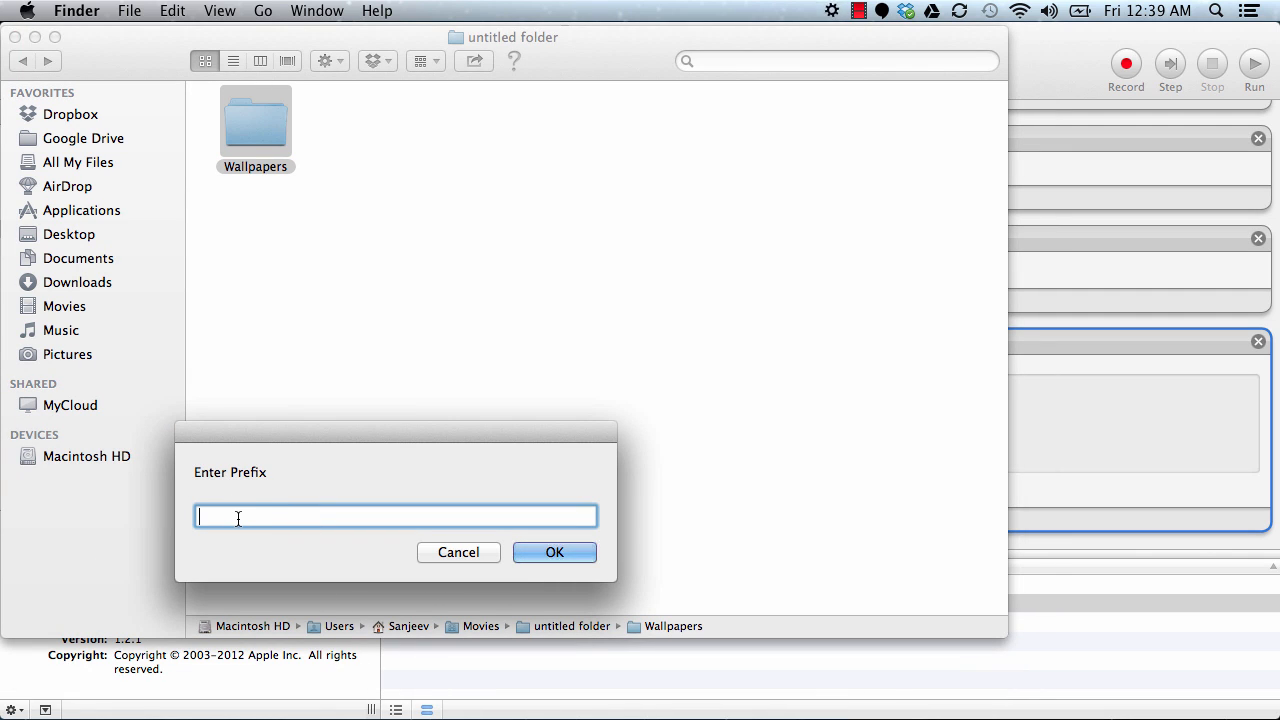
type("Test")
left_click(531, 553)
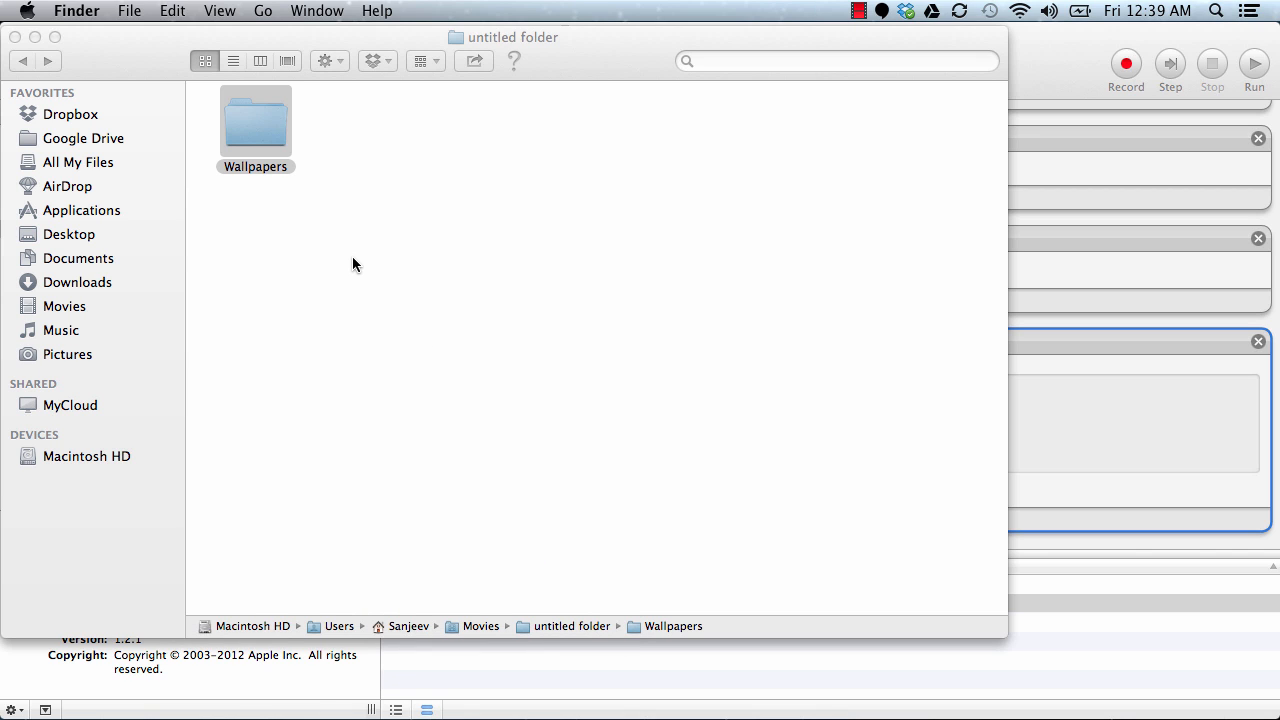
Open the Wallpapers folder, clean up its icons by name and review the renamed files.
double_click(252, 120)
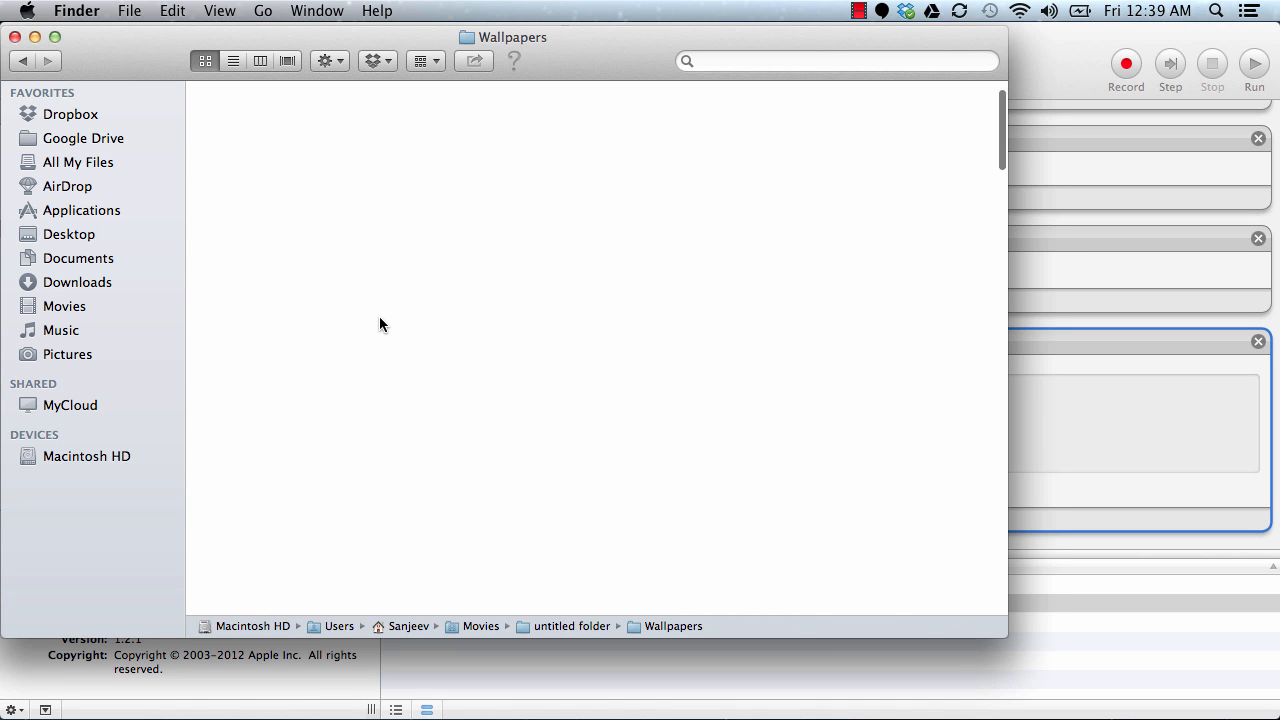
right_click(330, 259)
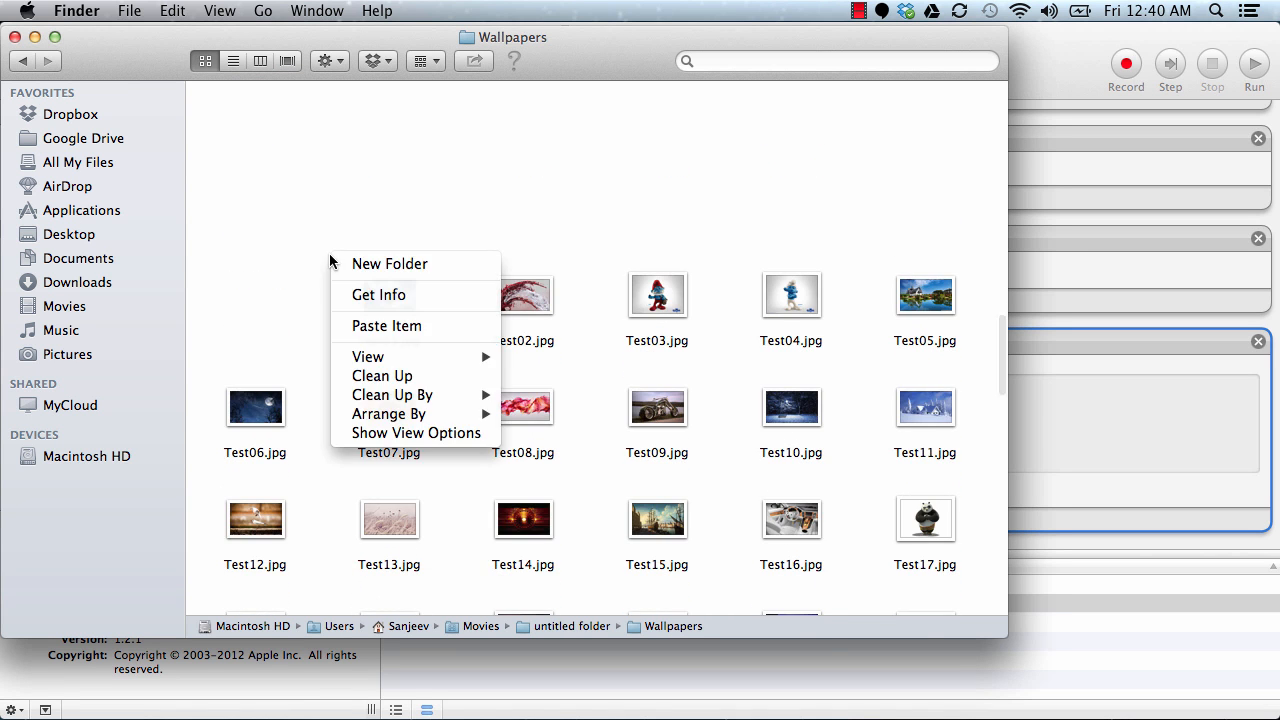
mouse_move(457, 398)
left_click(506, 397)
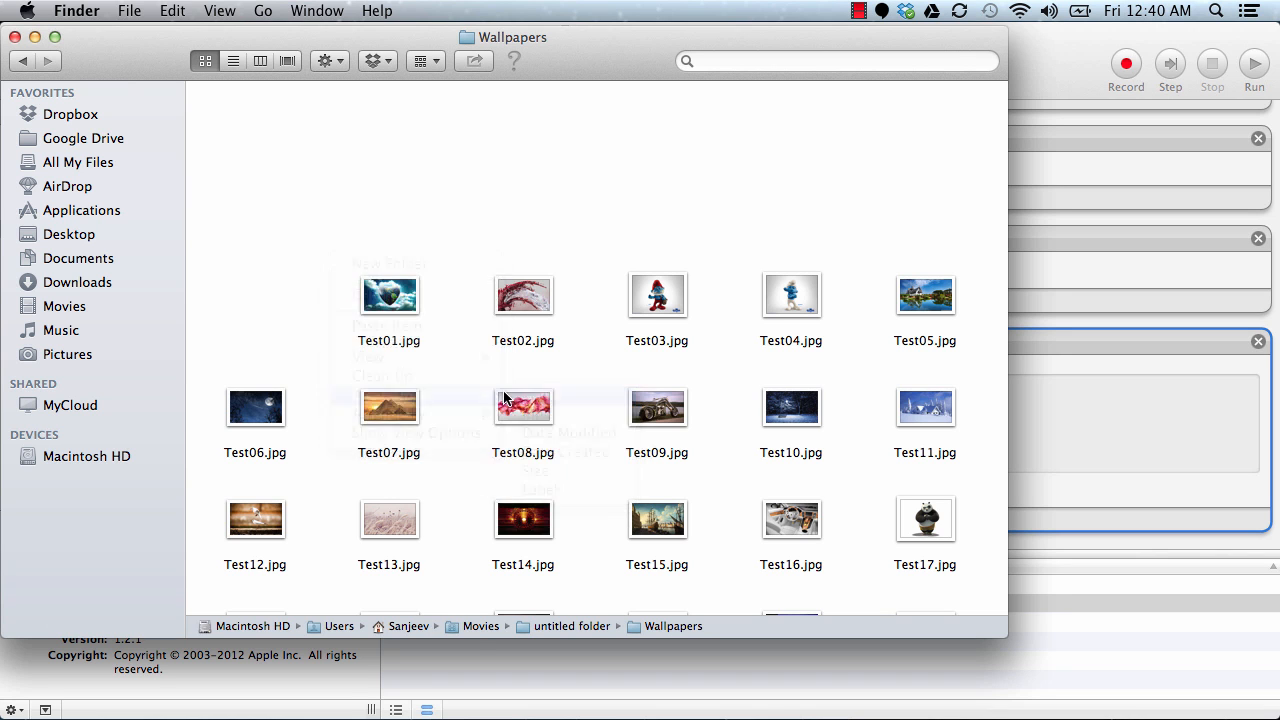
scroll(504, 397, "down", 10)
scroll(504, 397, "up", 10)
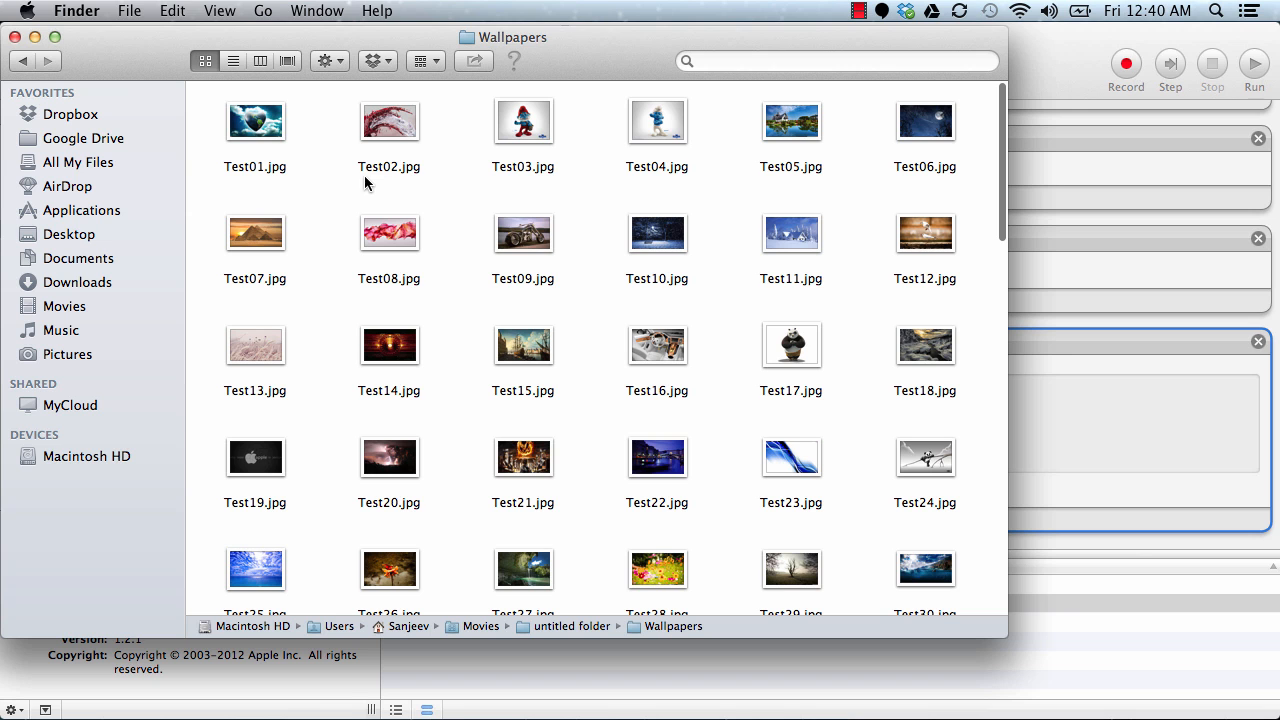
scroll(648, 338, "down", 5)
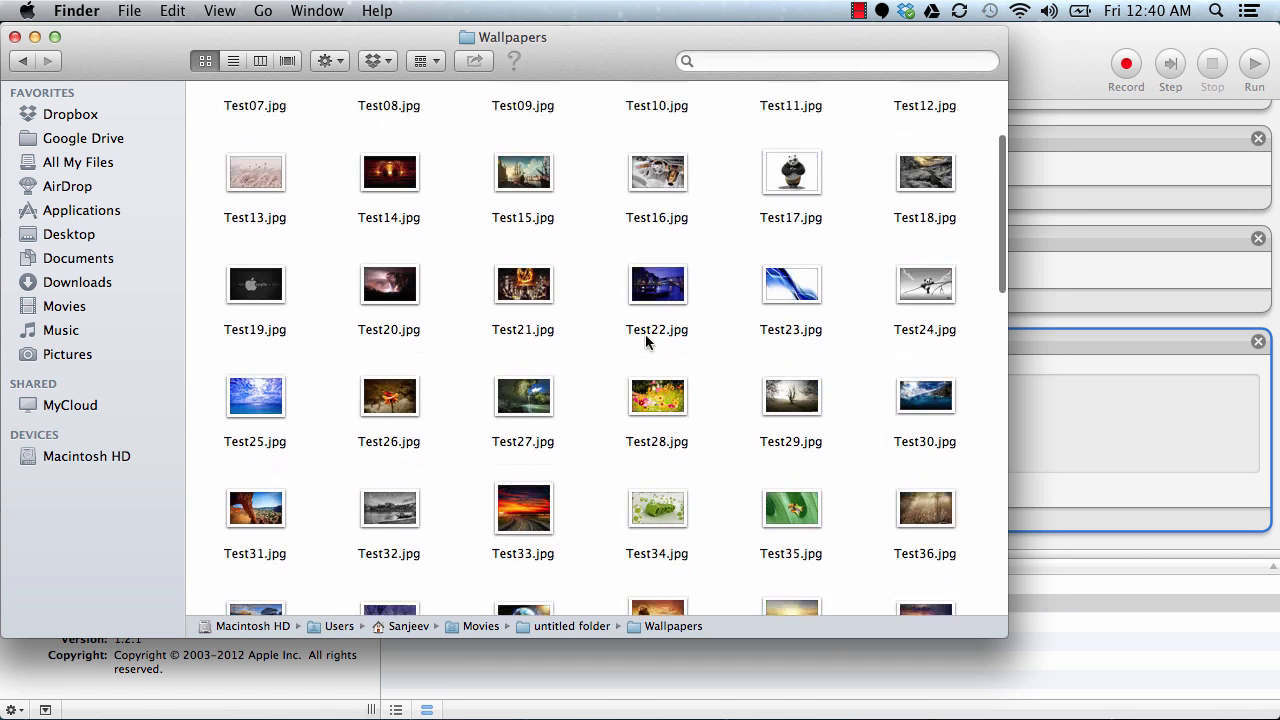
scroll(645, 342, "down", 8)
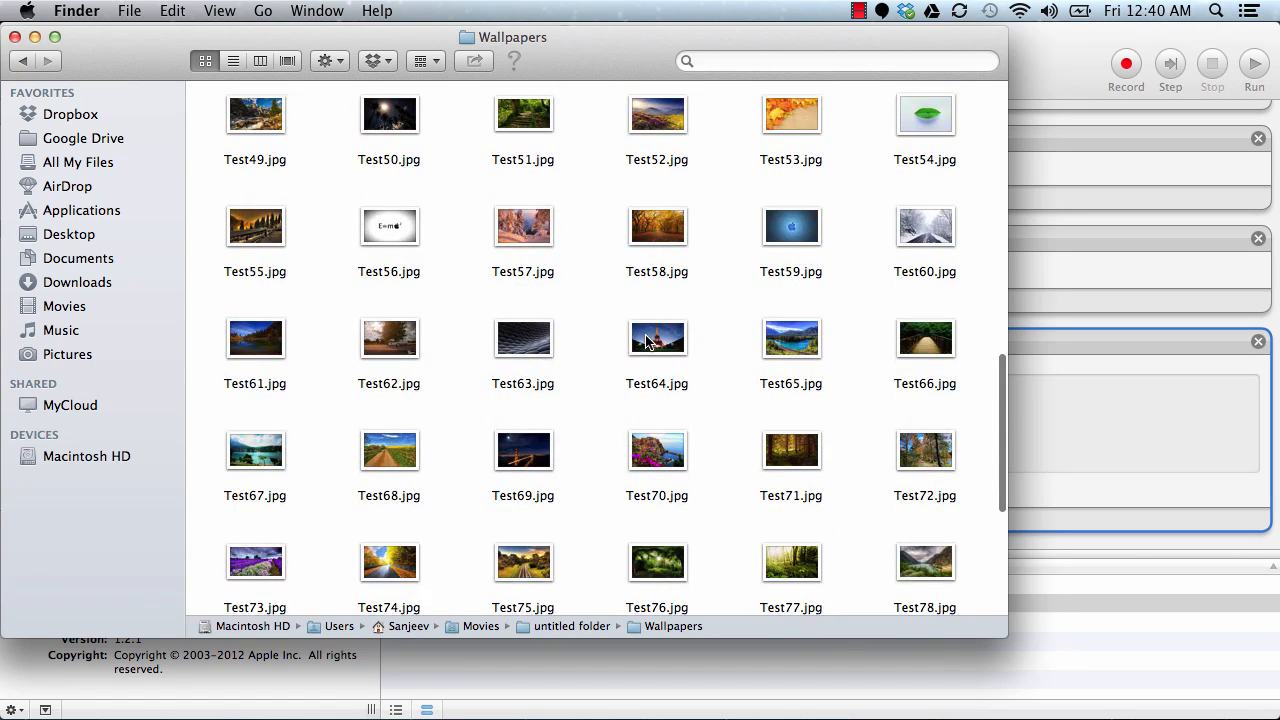
scroll(645, 341, "up", 12)
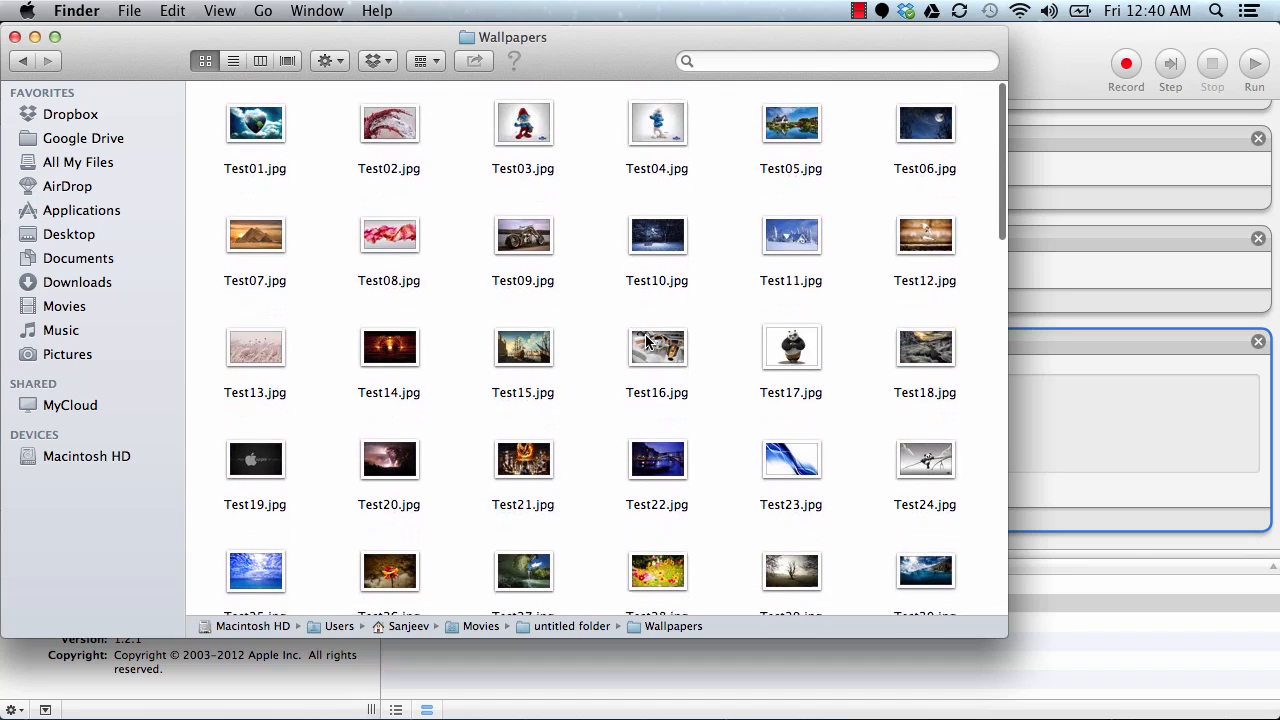